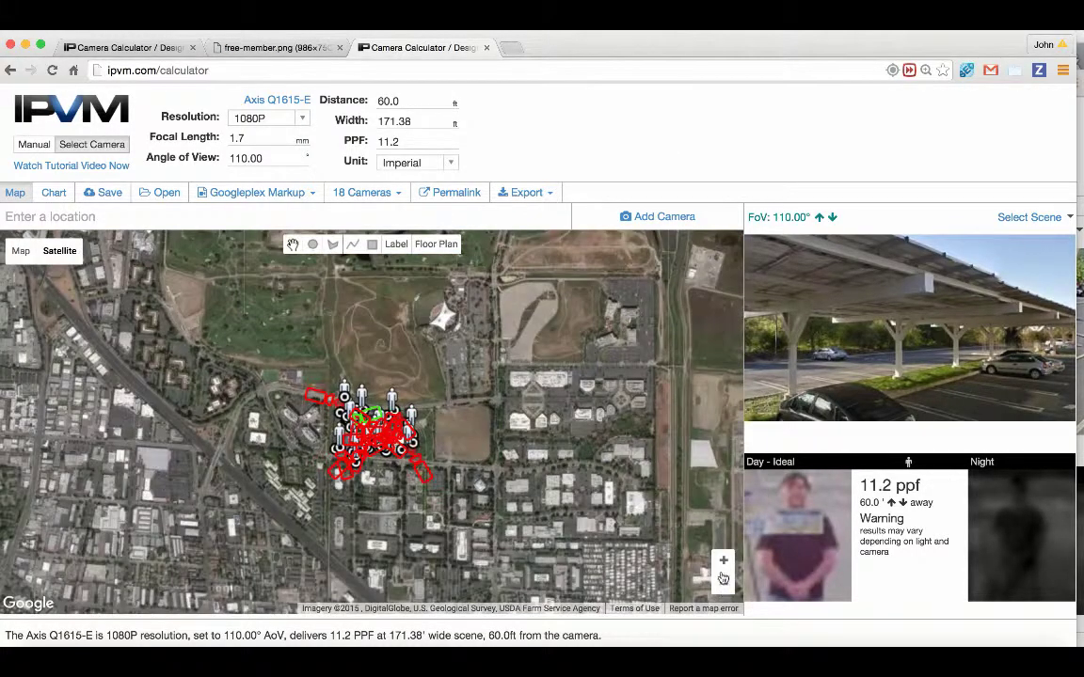
Step: Zoom the map in on the Googleplex camera cluster
{"action": "left_click", "coordinate": [724, 560]}
{"action": "scroll", "coordinate": [404, 489], "scroll_direction": "up", "scroll_amount": 4}
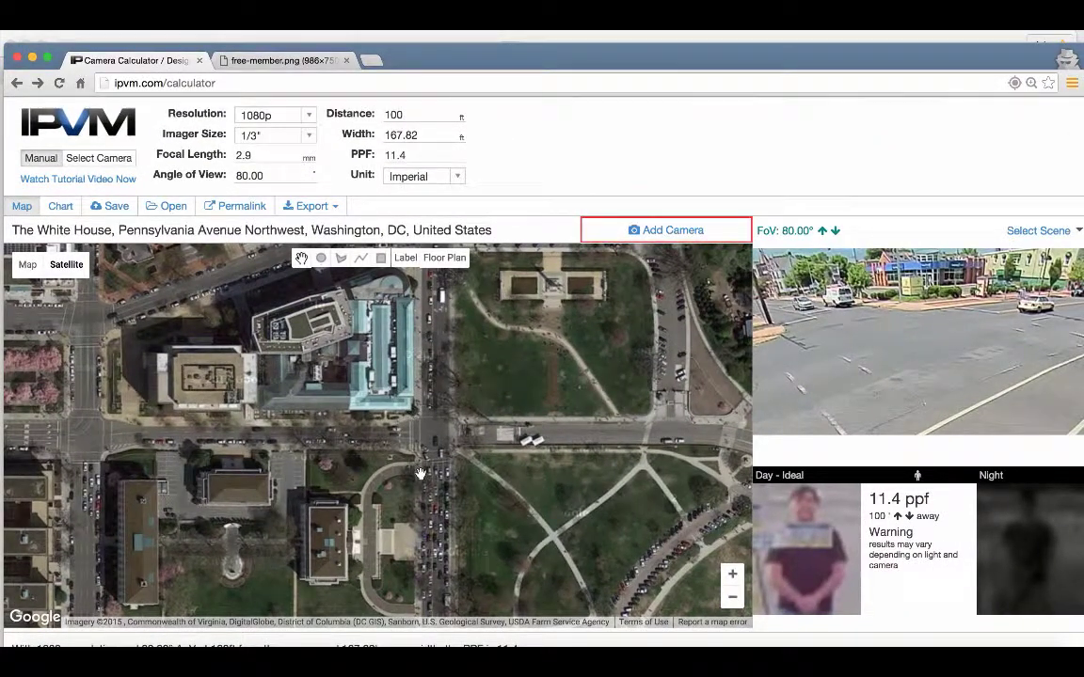
Step: Zoom to the intersection by the White House and place a camera there
{"action": "double_click", "coordinate": [415, 425]}
{"action": "left_click_drag", "start_coordinate": [458, 470], "coordinate": [458, 538]}
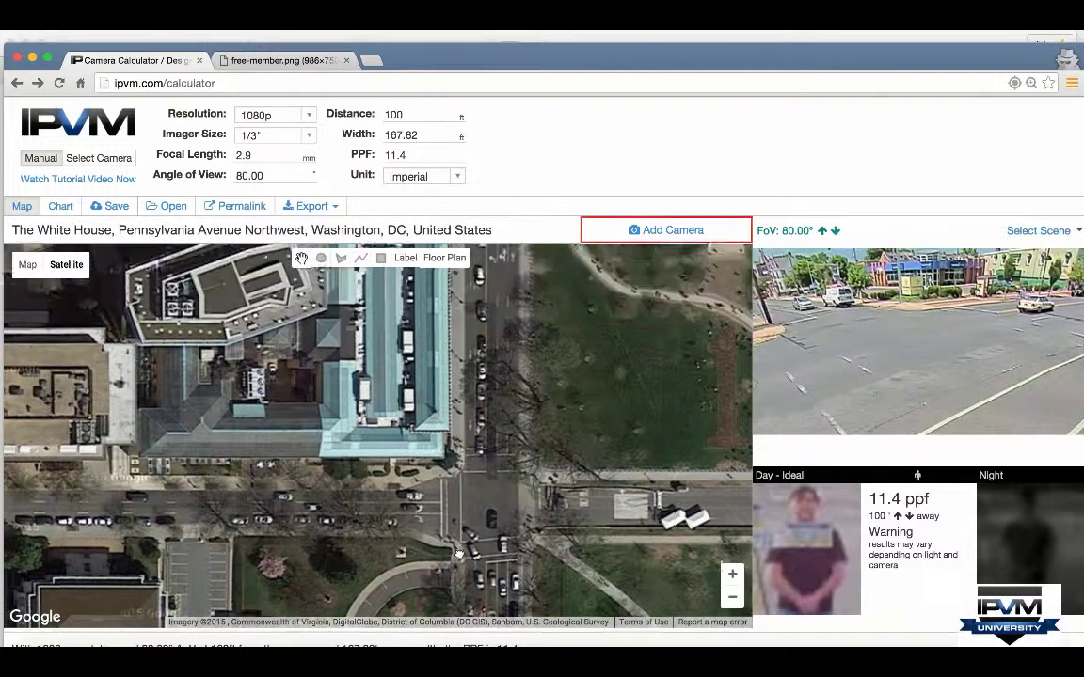
{"action": "right_click", "coordinate": [449, 439]}
{"action": "left_click", "coordinate": [481, 445]}
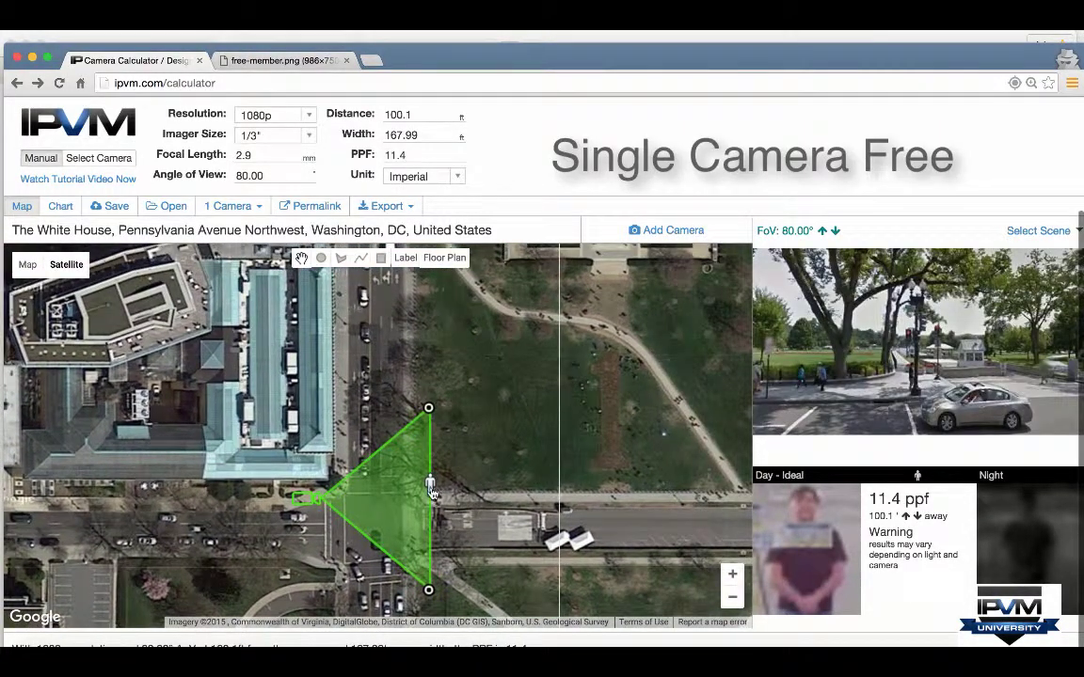
Step: Aim the camera north at 22° reaching 201.4 ft from the west street, then try a second camera
{"action": "left_click_drag", "start_coordinate": [430, 489], "coordinate": [354, 385]}
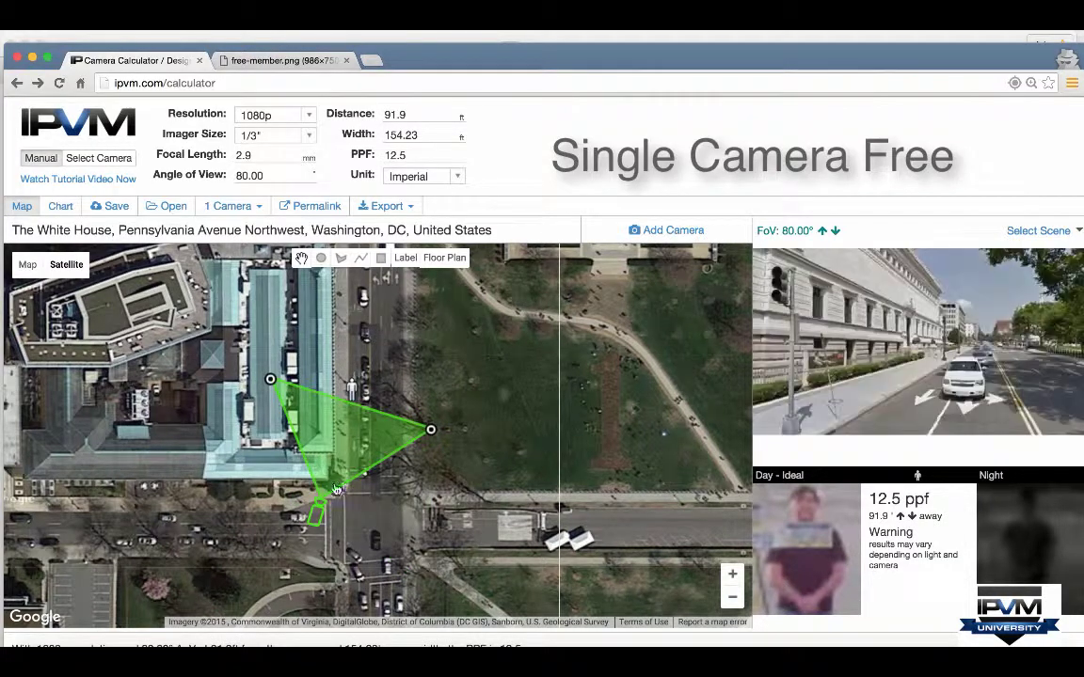
{"action": "left_click_drag", "start_coordinate": [336, 488], "coordinate": [508, 488]}
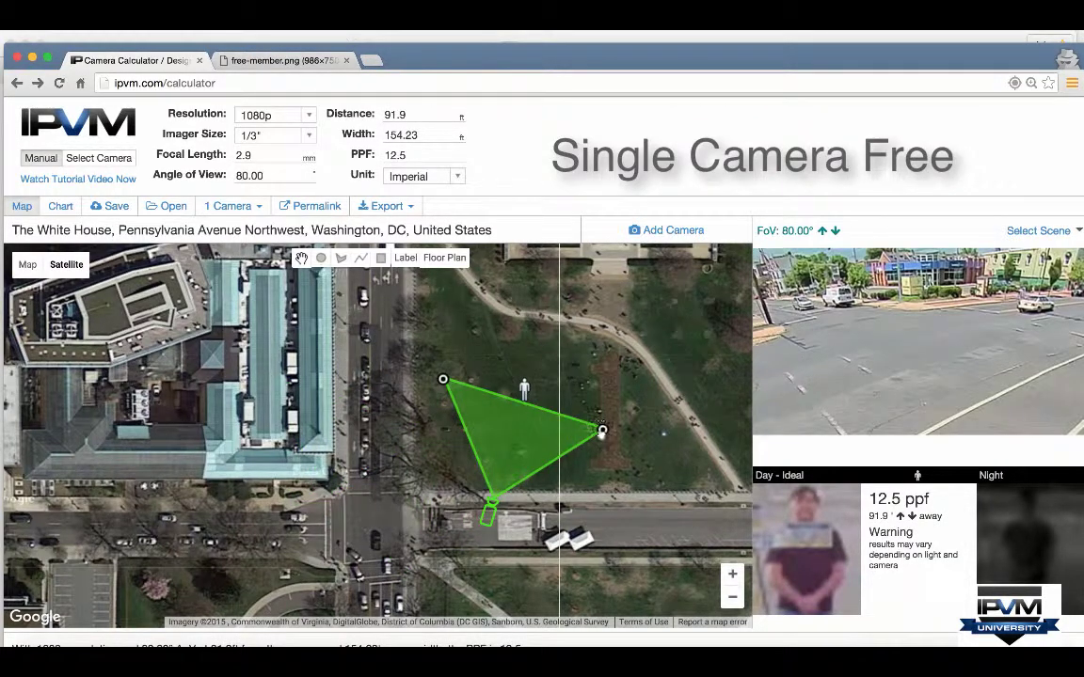
{"action": "left_click_drag", "start_coordinate": [602, 433], "coordinate": [542, 409]}
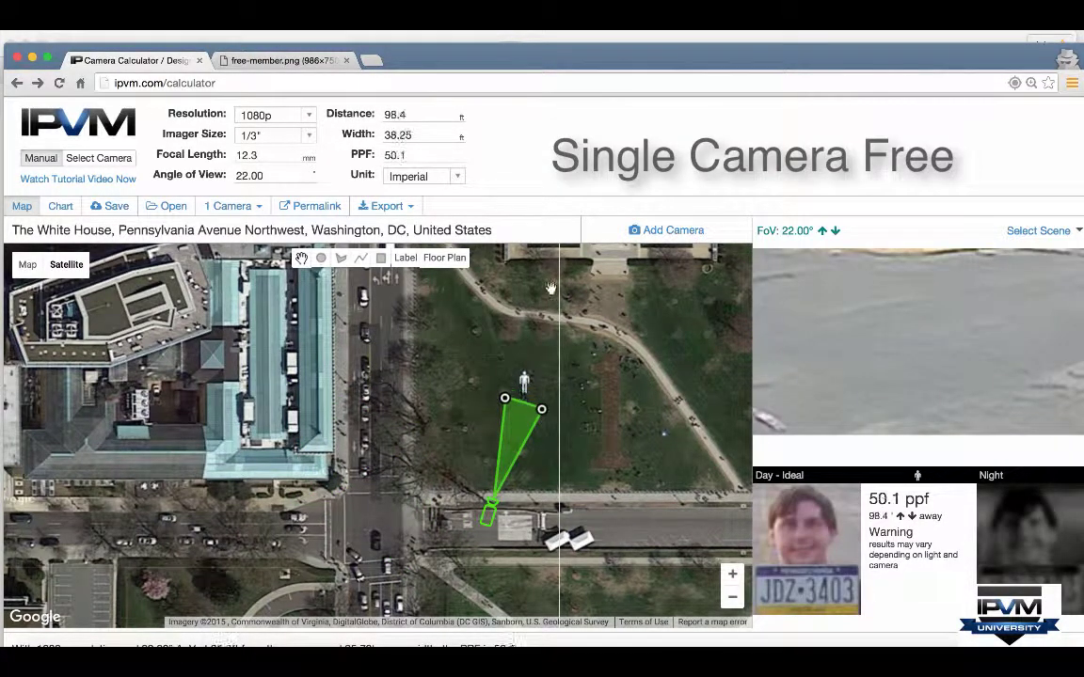
{"action": "left_click", "coordinate": [551, 288]}
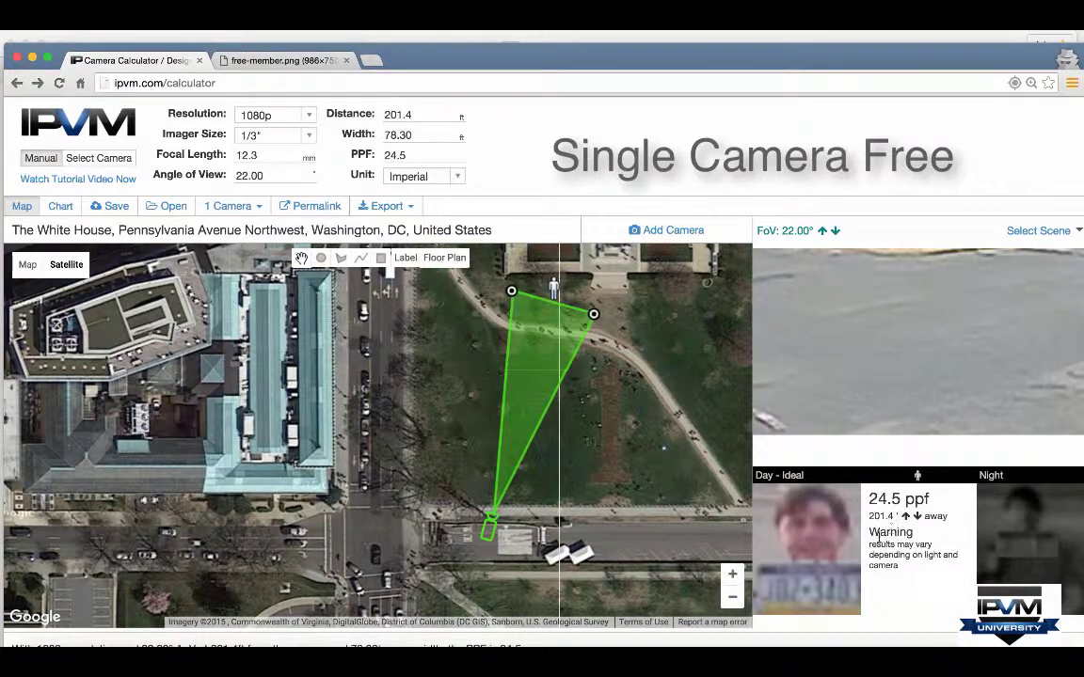
{"action": "left_click_drag", "start_coordinate": [493, 546], "coordinate": [331, 579]}
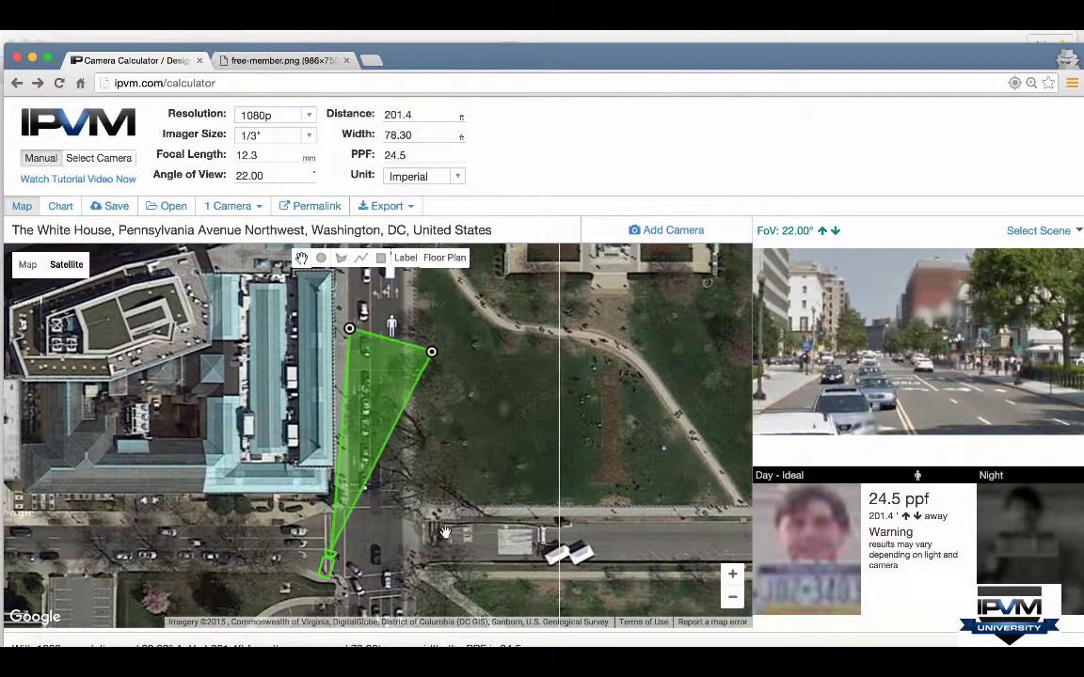
{"action": "right_click", "coordinate": [431, 478]}
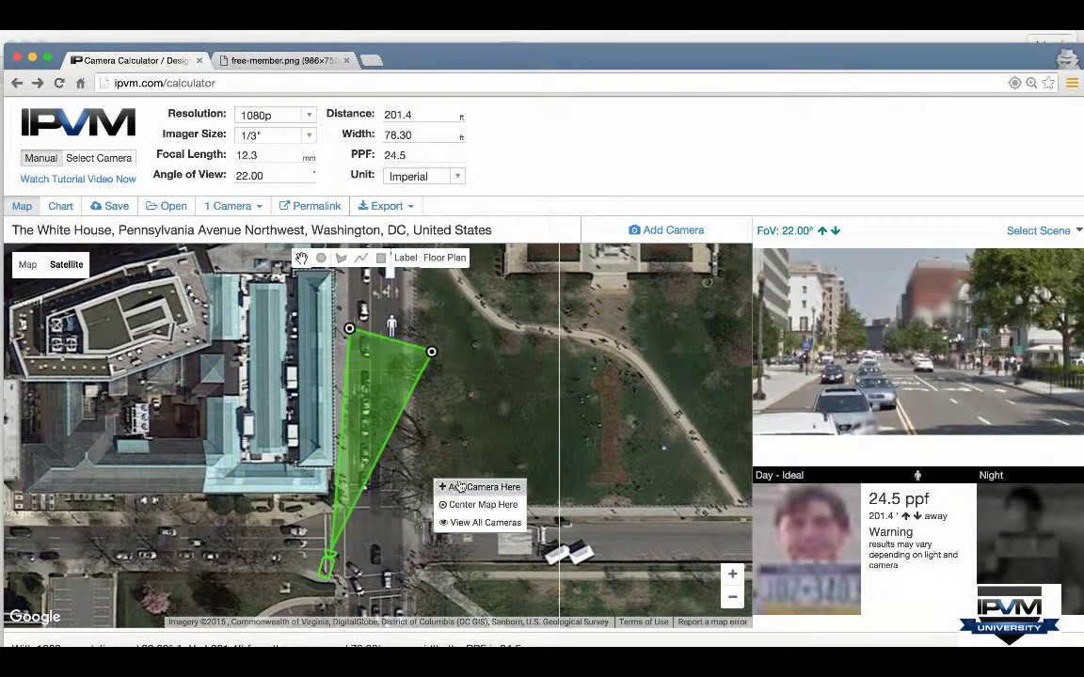
{"action": "left_click", "coordinate": [444, 487]}
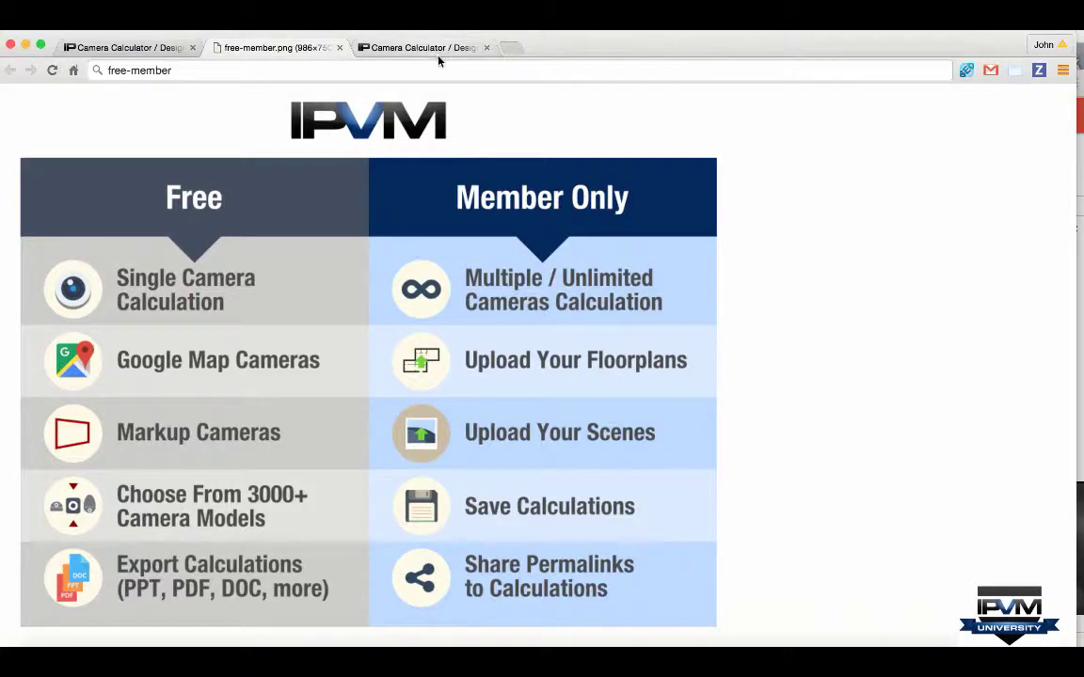
Step: View the Googleplex floor-plan calculator zoomed out to all its cameras, then the Free vs Member image
{"action": "left_click", "coordinate": [393, 49]}
{"action": "left_click", "coordinate": [724, 584]}
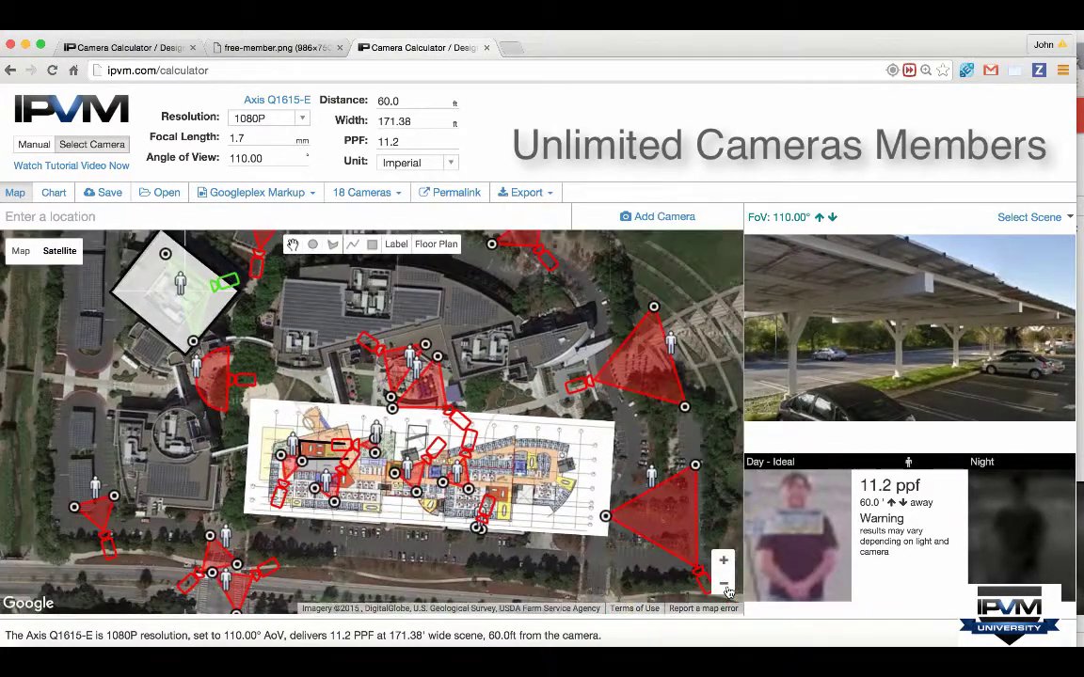
{"action": "left_click", "coordinate": [726, 585]}
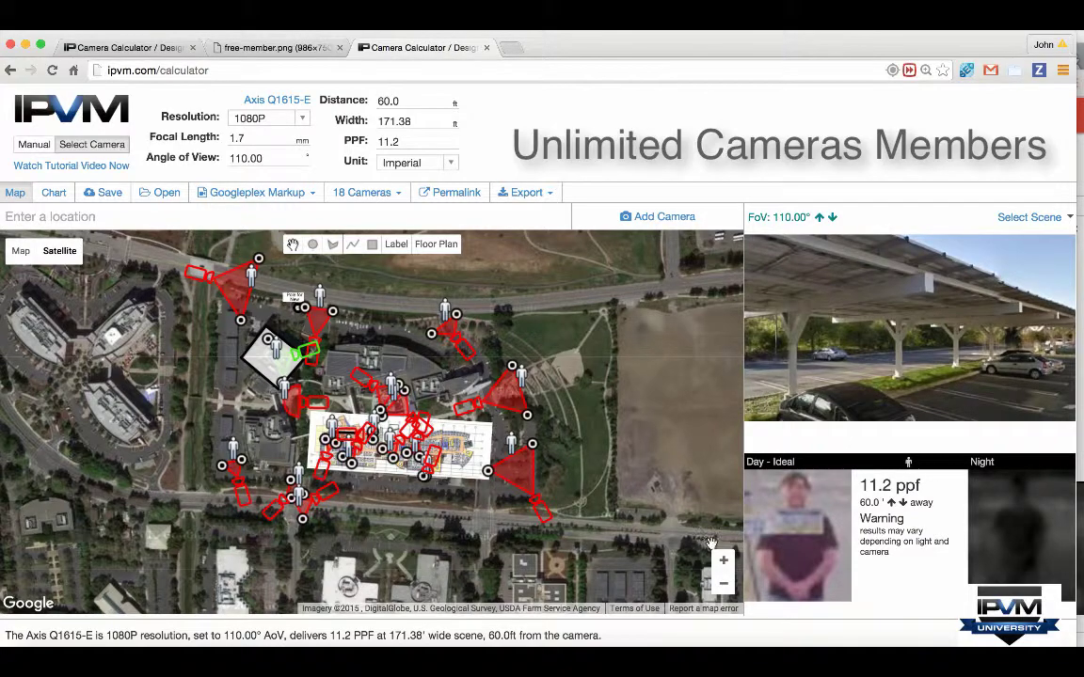
{"action": "left_click", "coordinate": [725, 565]}
{"action": "left_click", "coordinate": [273, 47]}
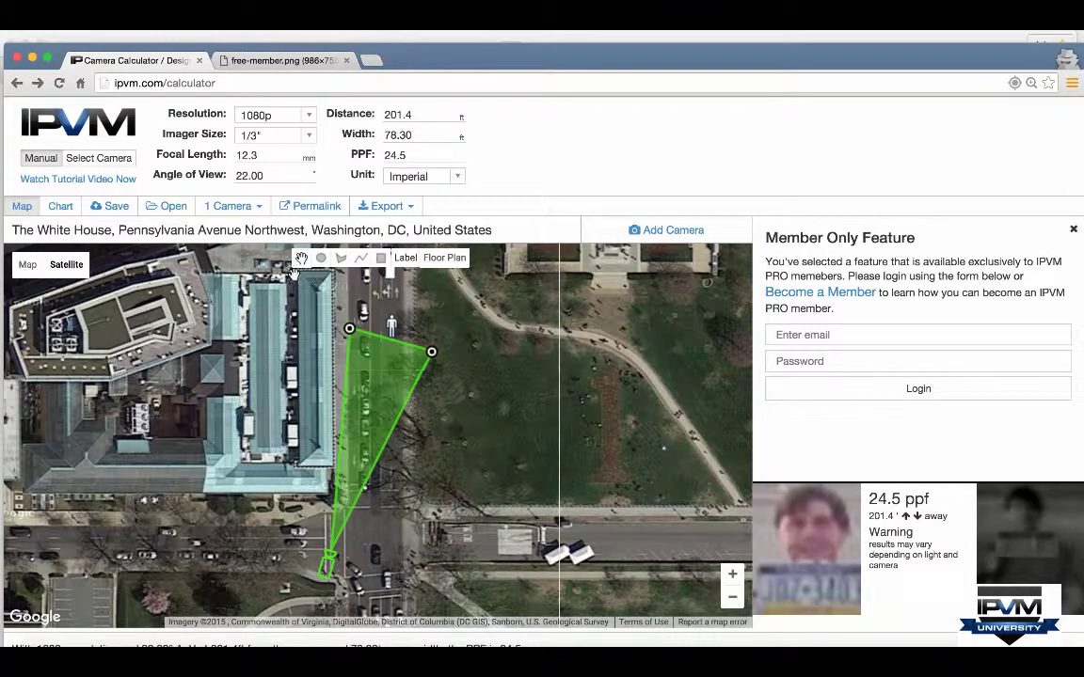
Step: Delete the White House street camera and select the location address text
{"action": "left_click_drag", "start_coordinate": [496, 230], "coordinate": [49, 211]}
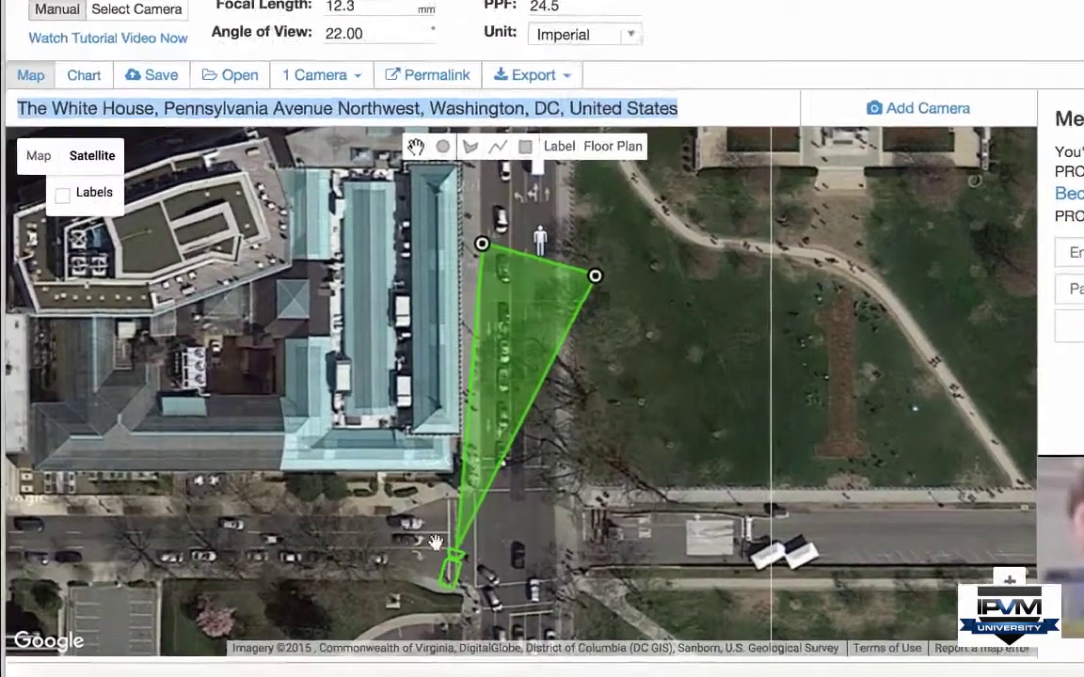
{"action": "left_click", "coordinate": [326, 565]}
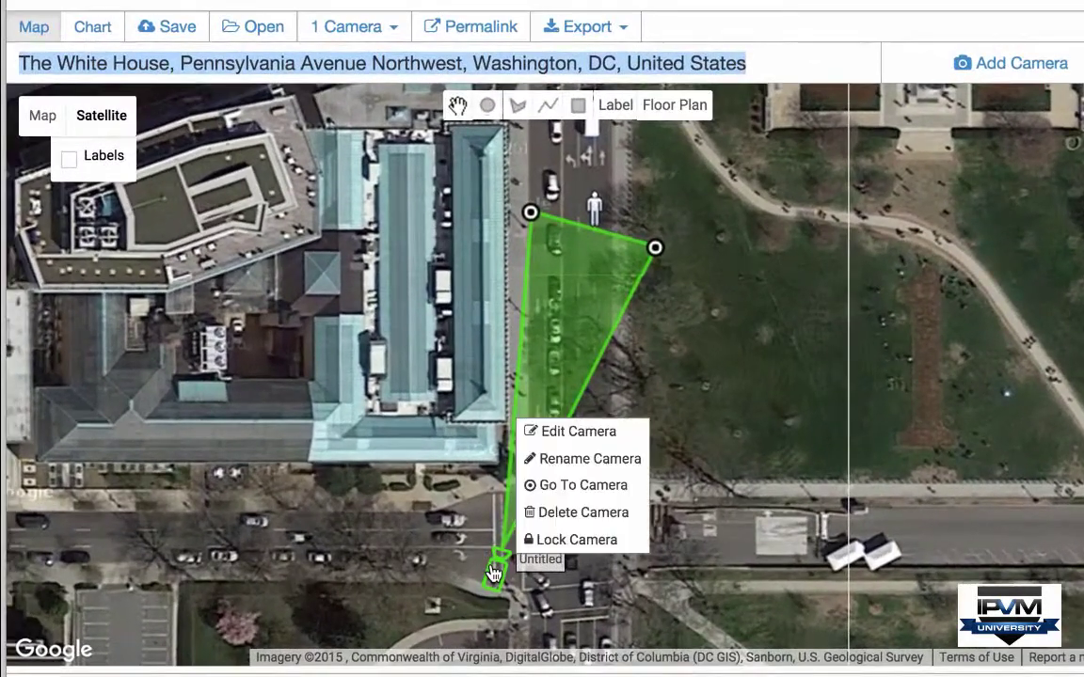
{"action": "left_click", "coordinate": [562, 513]}
{"action": "left_click", "coordinate": [558, 67]}
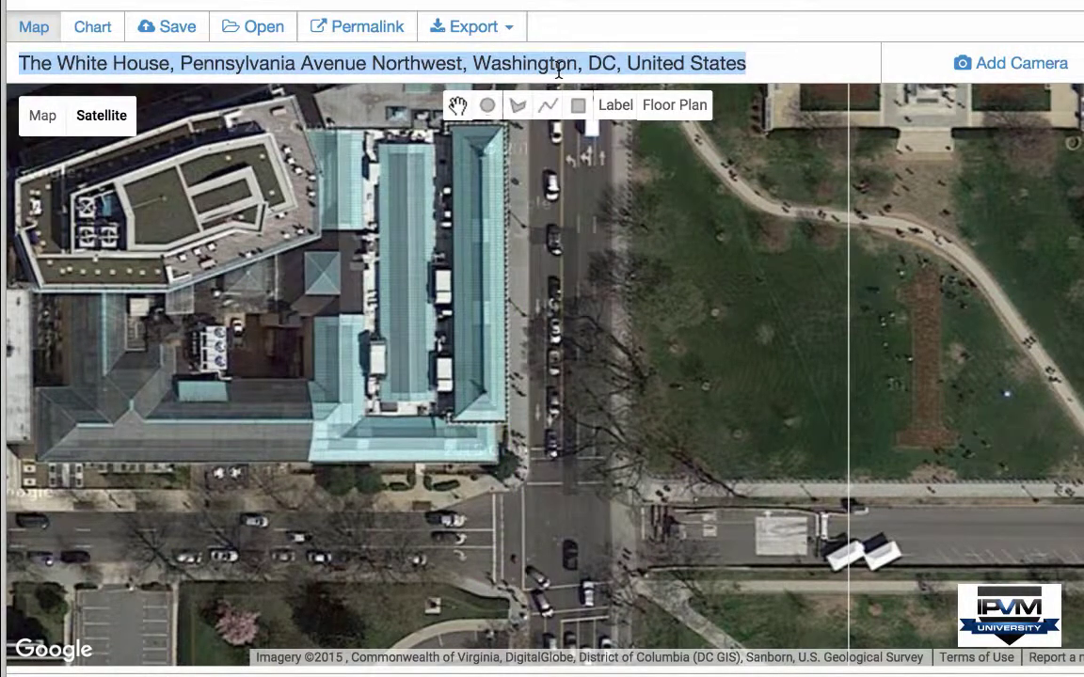
Step: Move the map to Paris, France and centre it on Notre-Dame's square
{"action": "type", "text": "paris france"}
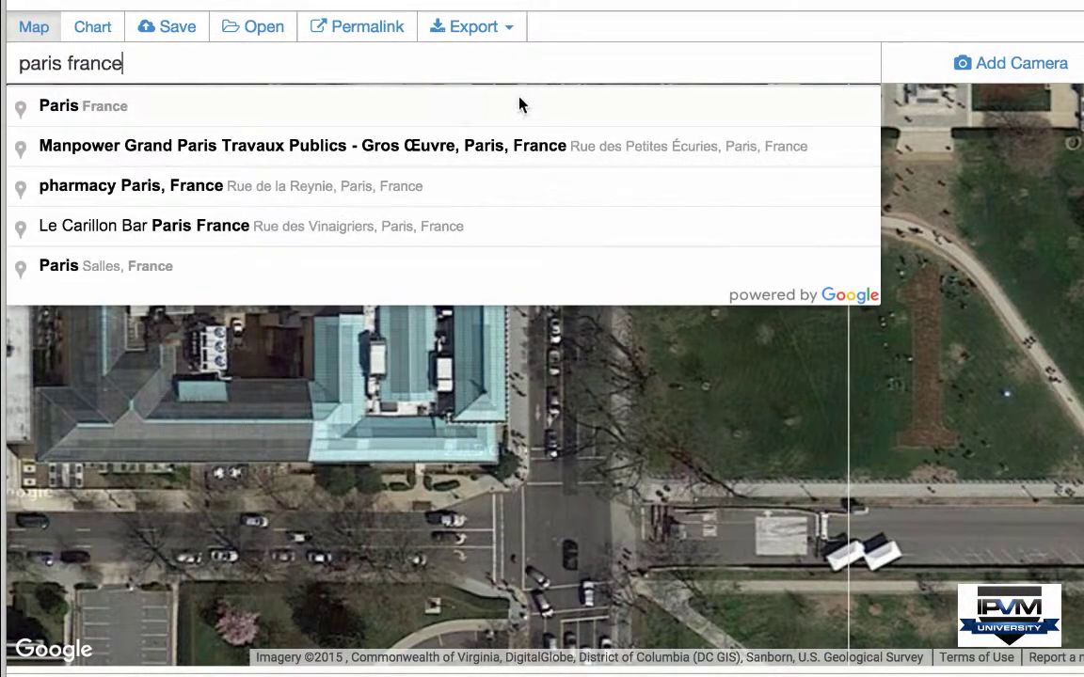
{"action": "left_click", "coordinate": [518, 106]}
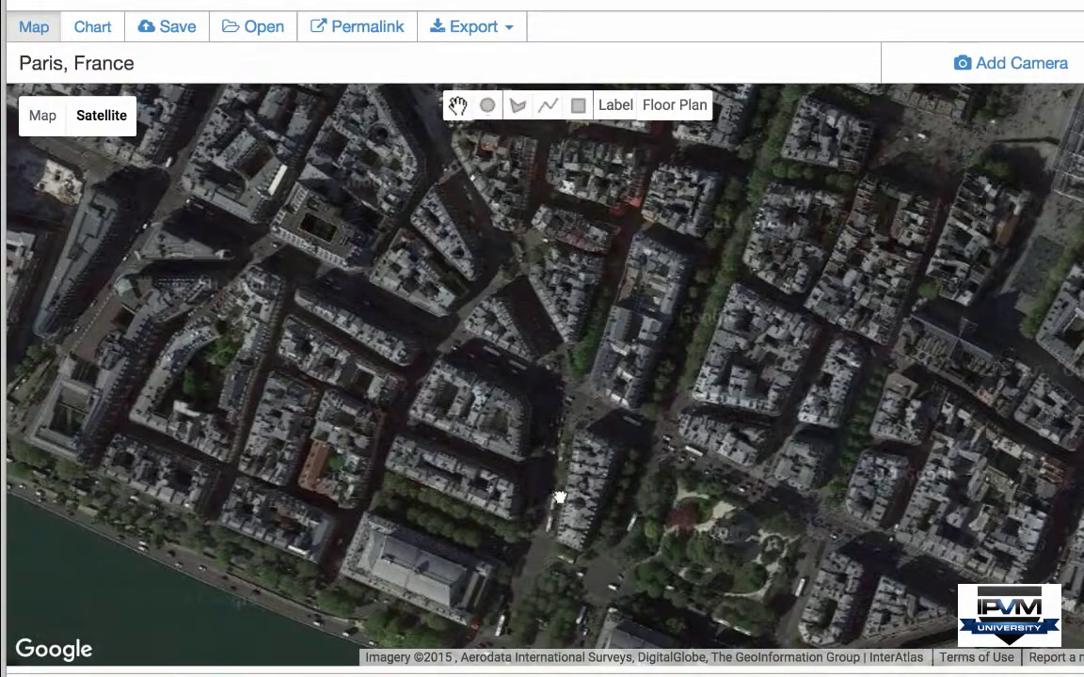
{"action": "left_click_drag", "start_coordinate": [559, 499], "coordinate": [704, 353]}
{"action": "left_click_drag", "start_coordinate": [694, 471], "coordinate": [779, 249]}
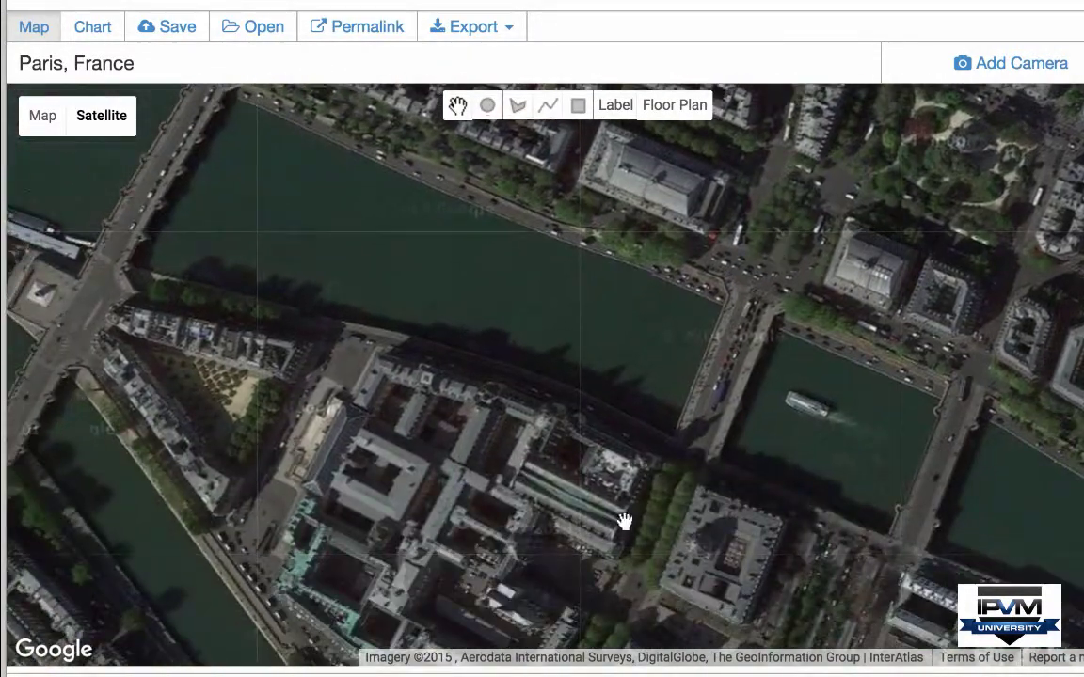
{"action": "left_click_drag", "start_coordinate": [625, 521], "coordinate": [472, 246]}
{"action": "left_click_drag", "start_coordinate": [726, 593], "coordinate": [642, 416]}
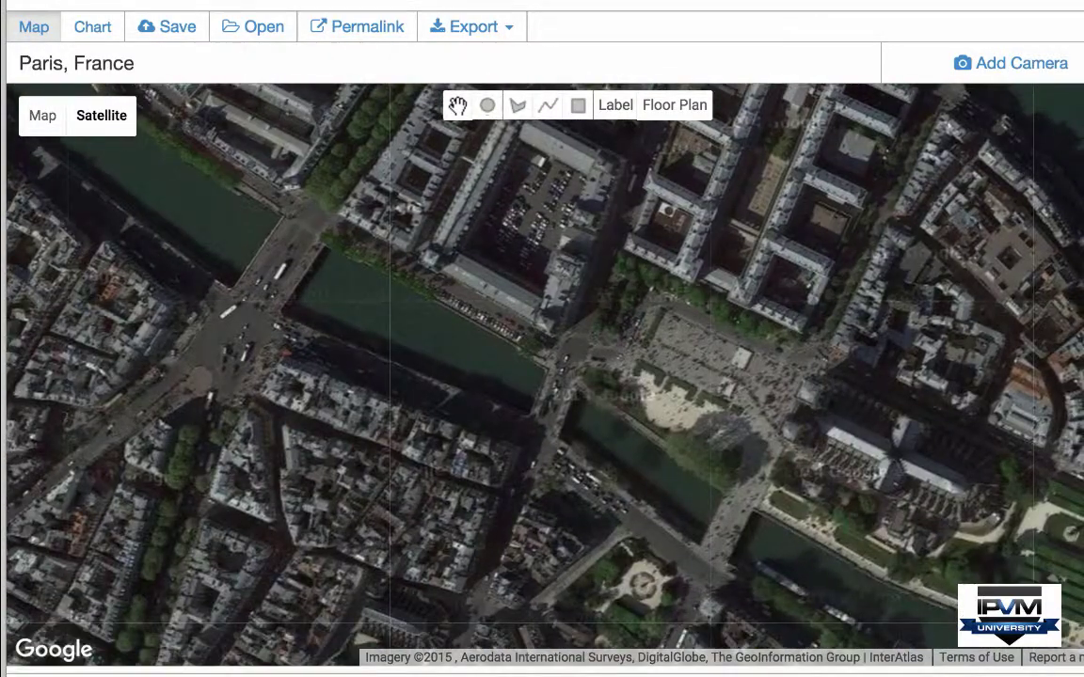
{"action": "scroll", "coordinate": [574, 377], "scroll_direction": "up", "scroll_amount": 2}
Step: Place a 32° camera by Notre-Dame's square reaching 170.9 ft, then show the Free vs Member chart
{"action": "right_click", "coordinate": [527, 233]}
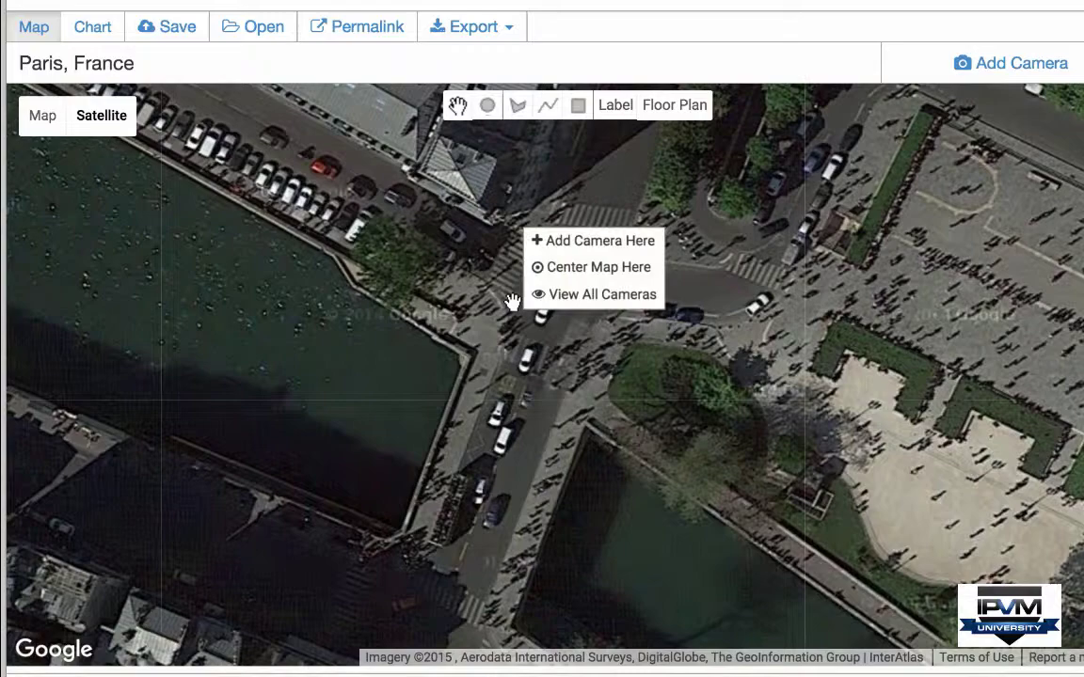
{"action": "left_click", "coordinate": [557, 252]}
{"action": "left_click_drag", "start_coordinate": [903, 378], "coordinate": [906, 414]}
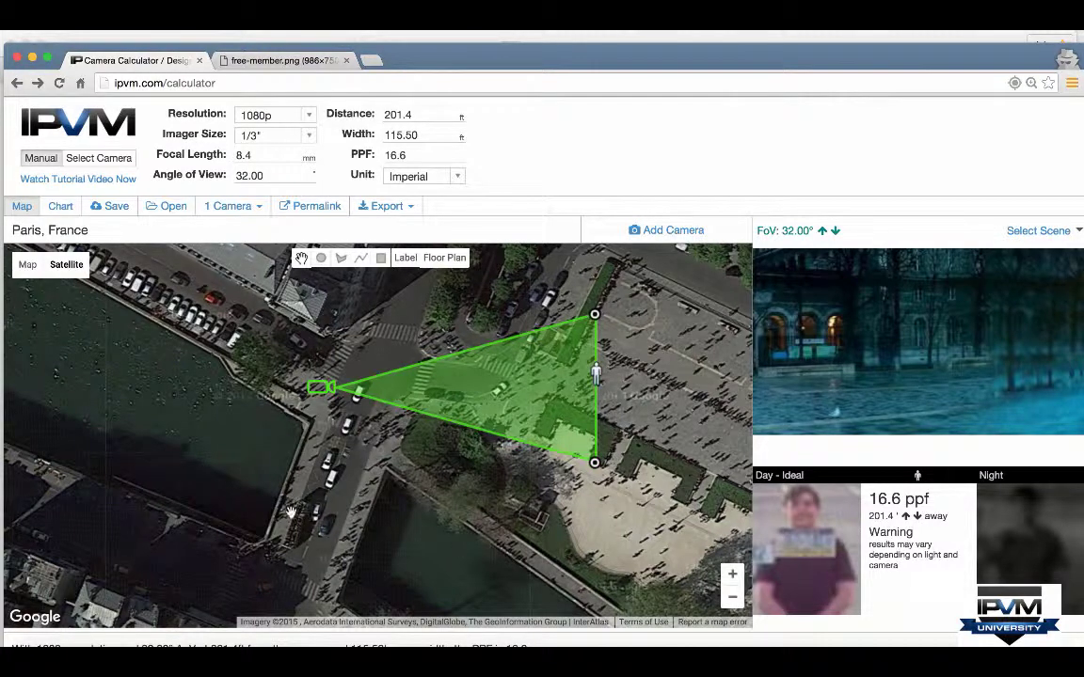
{"action": "left_click_drag", "start_coordinate": [596, 374], "coordinate": [538, 292]}
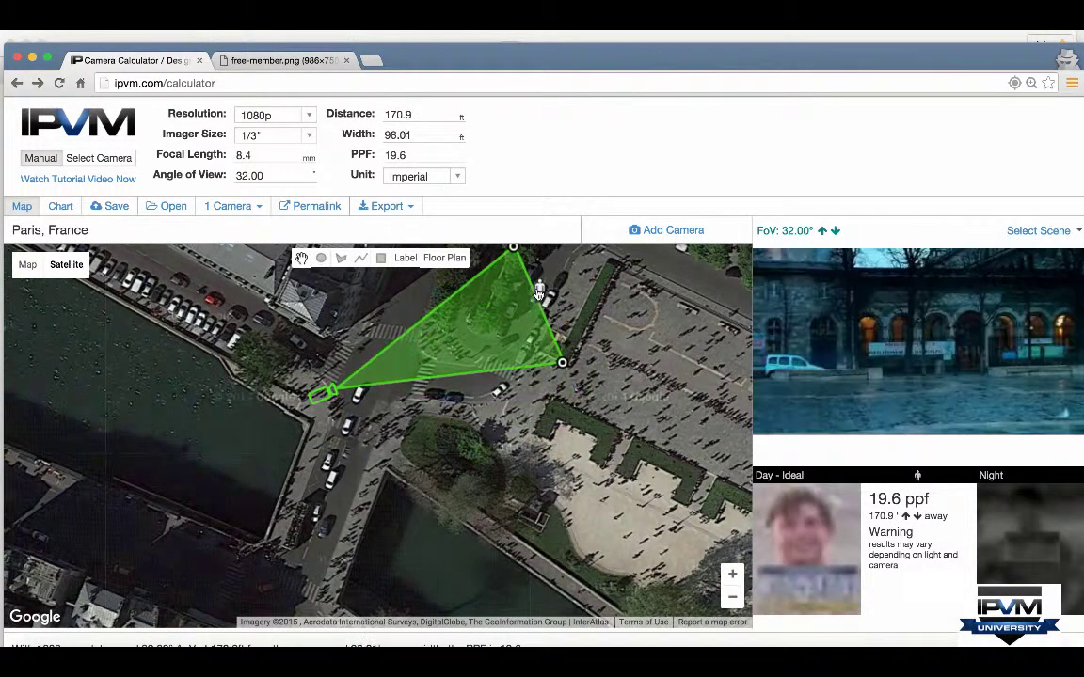
{"action": "left_click", "coordinate": [316, 62]}
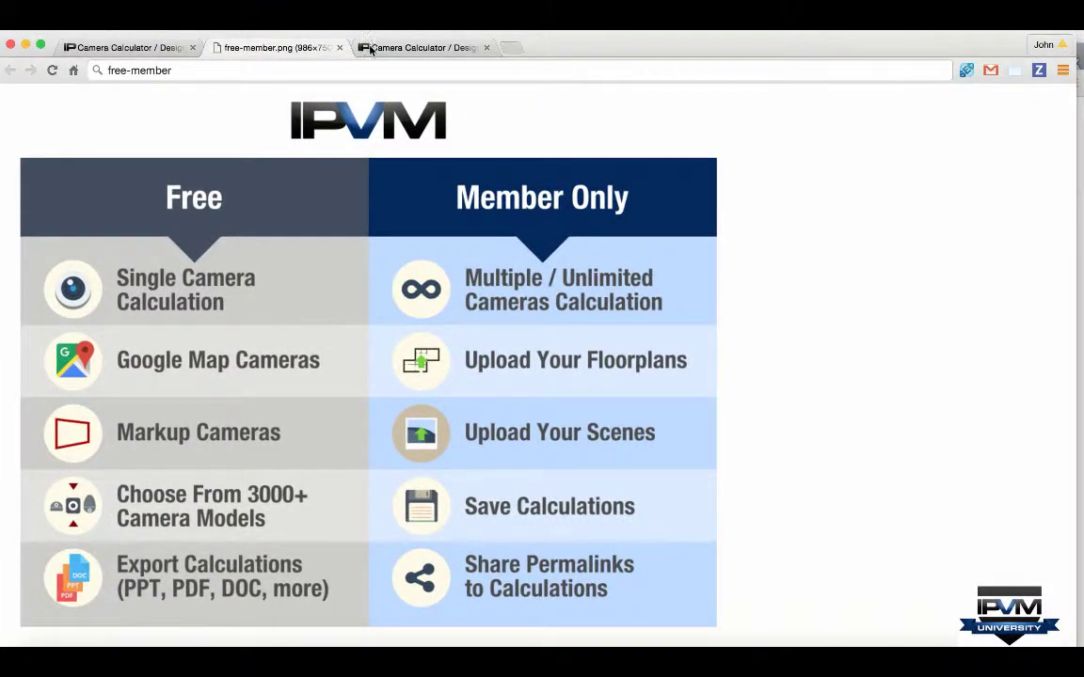
Step: Return to the Camera Calculator tab and pan the White House map down and right
{"action": "left_click", "coordinate": [371, 50]}
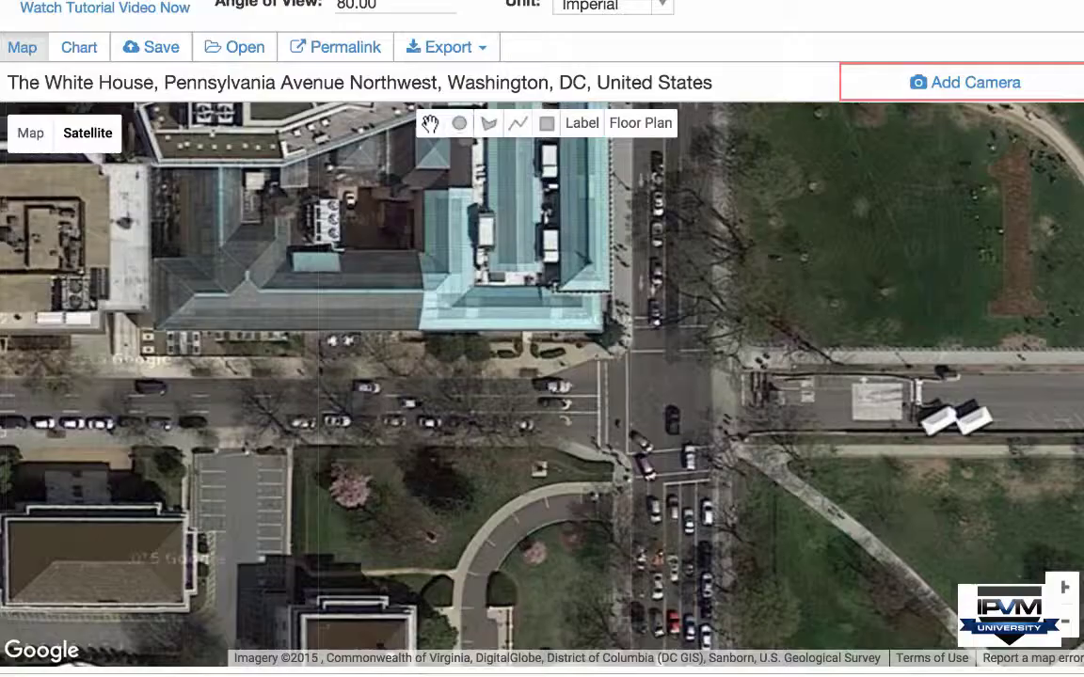
{"action": "left_click_drag", "start_coordinate": [501, 334], "coordinate": [544, 483]}
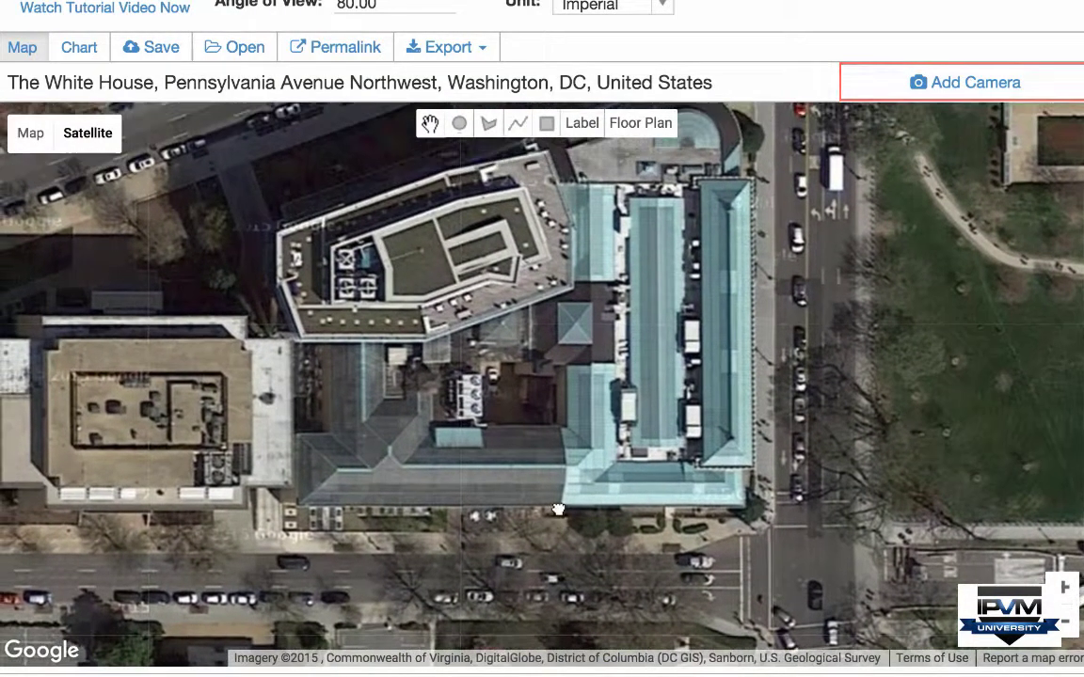
{"action": "left_click_drag", "start_coordinate": [527, 244], "coordinate": [613, 357]}
Step: Upload the 1111-floorplan image as a new floor plan on the map
{"action": "left_click", "coordinate": [639, 132]}
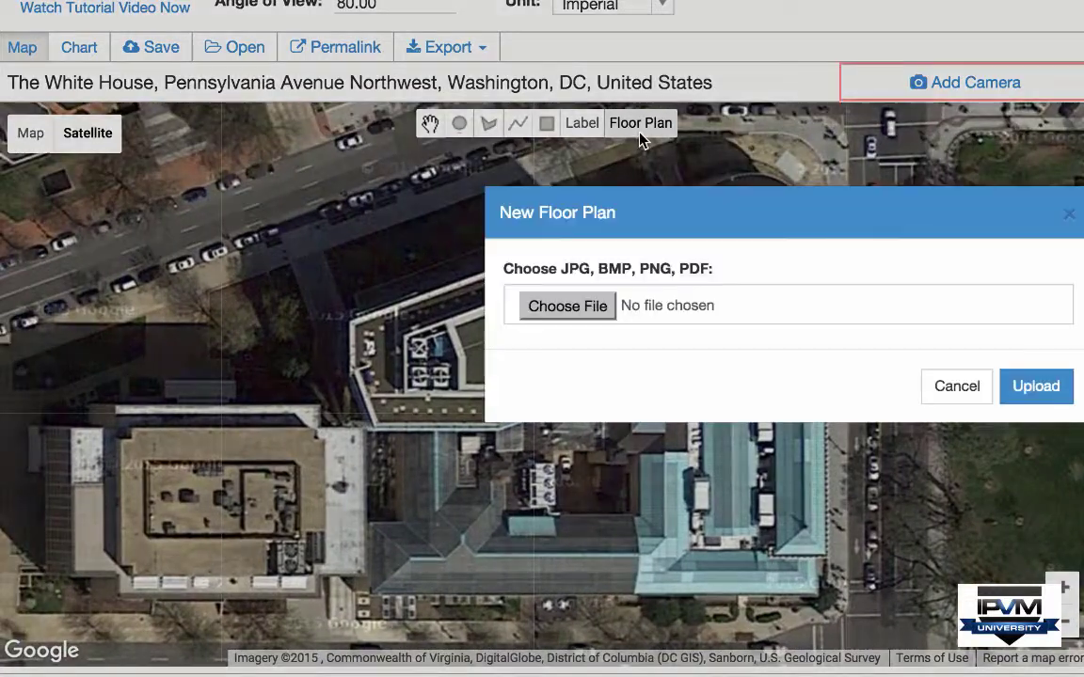
{"action": "left_click", "coordinate": [598, 310]}
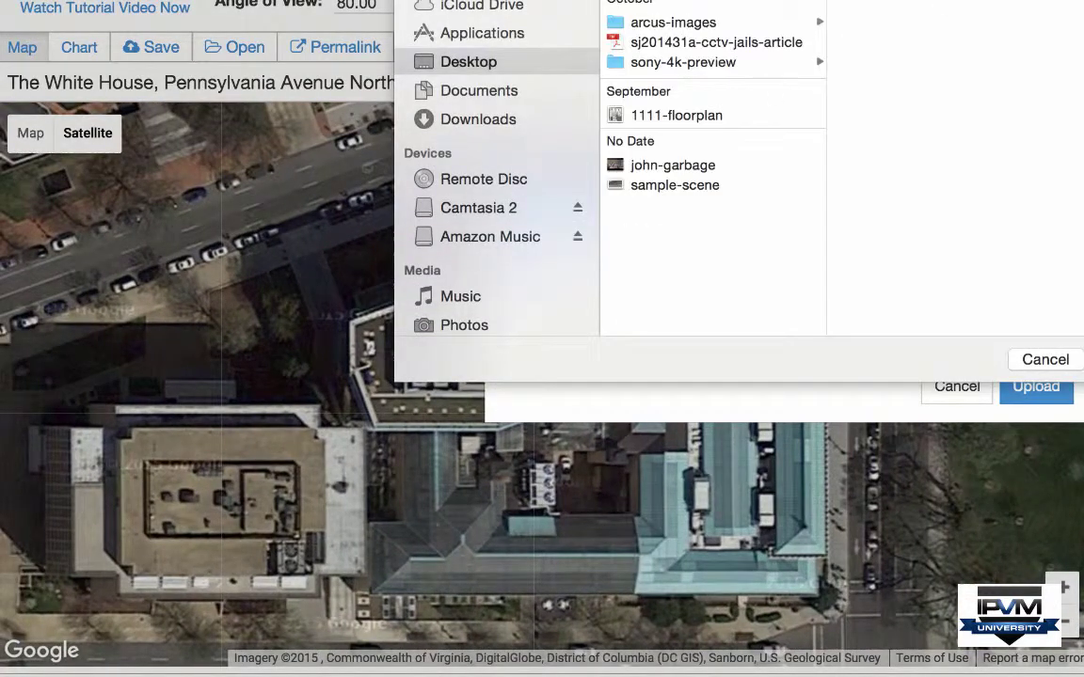
{"action": "left_click", "coordinate": [721, 116]}
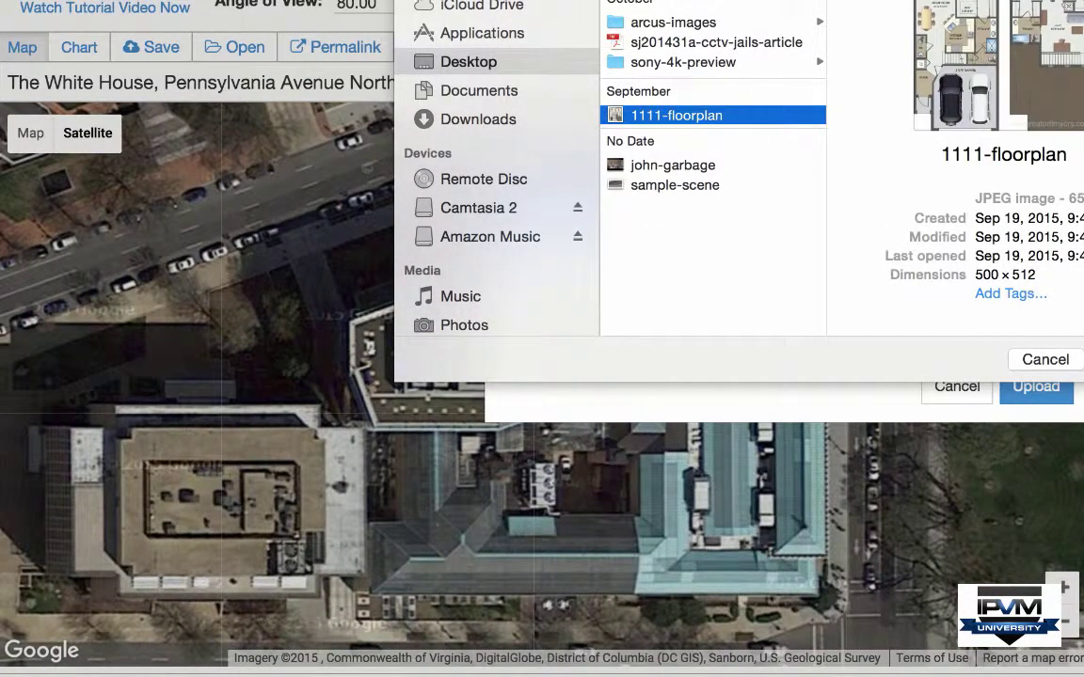
{"action": "key", "text": "Return"}
{"action": "left_click", "coordinate": [1035, 386]}
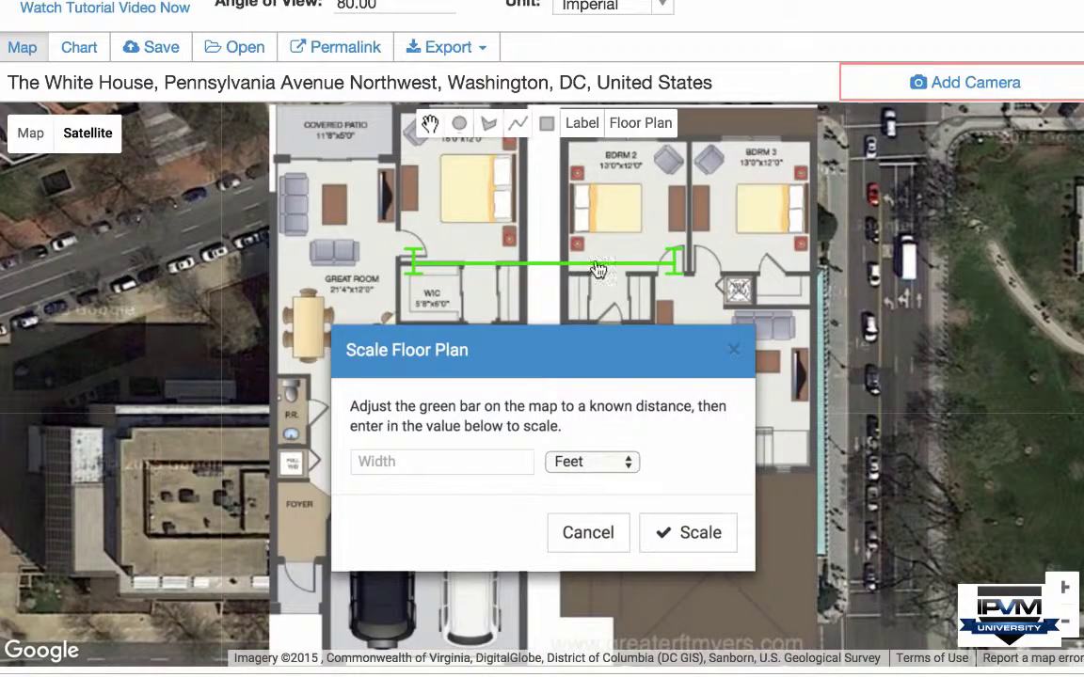
Step: Scale the floor plan so the marked scale-bar span equals 5 feet
{"action": "left_click_drag", "start_coordinate": [616, 263], "coordinate": [497, 262]}
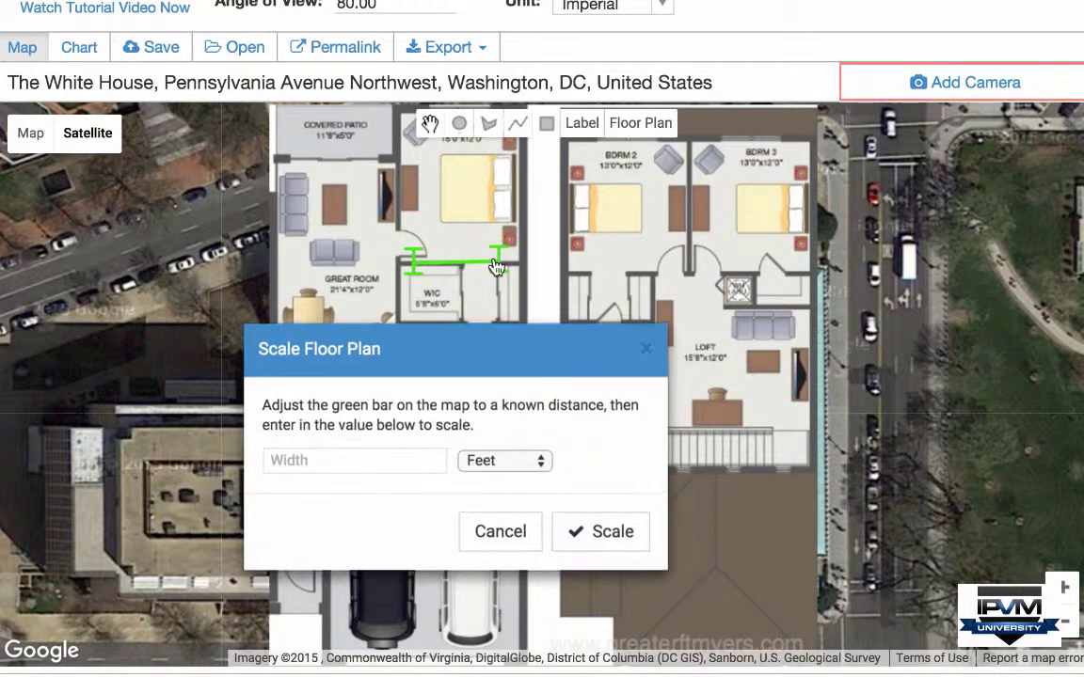
{"action": "left_click_drag", "start_coordinate": [425, 258], "coordinate": [471, 258]}
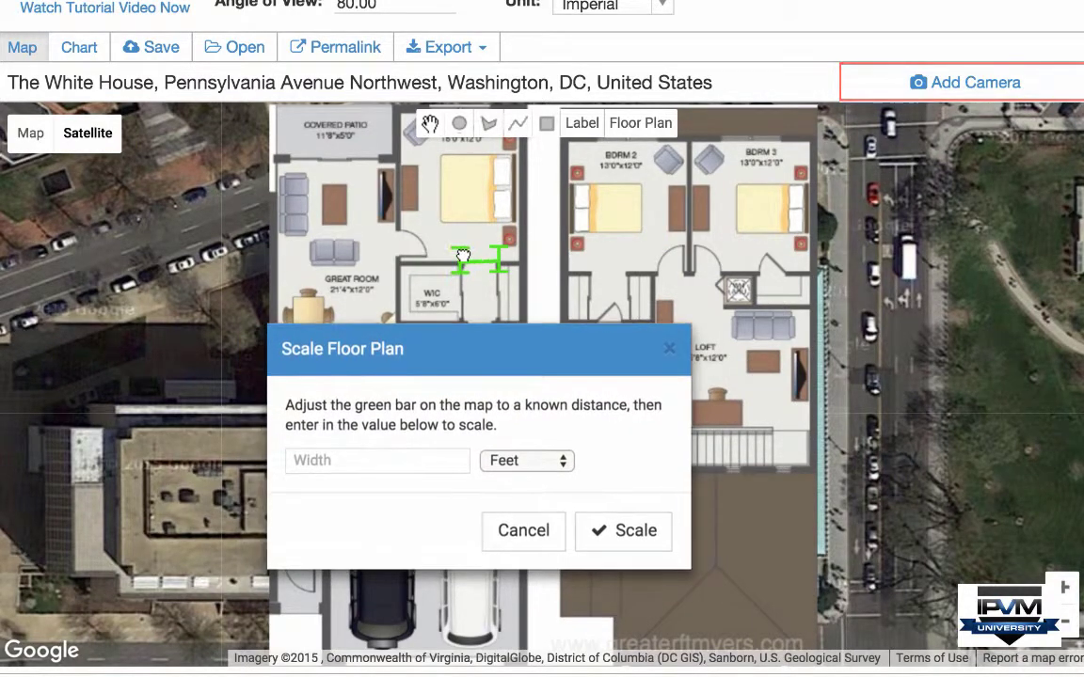
{"action": "left_click", "coordinate": [386, 452]}
{"action": "type", "text": "5"}
{"action": "left_click", "coordinate": [614, 542]}
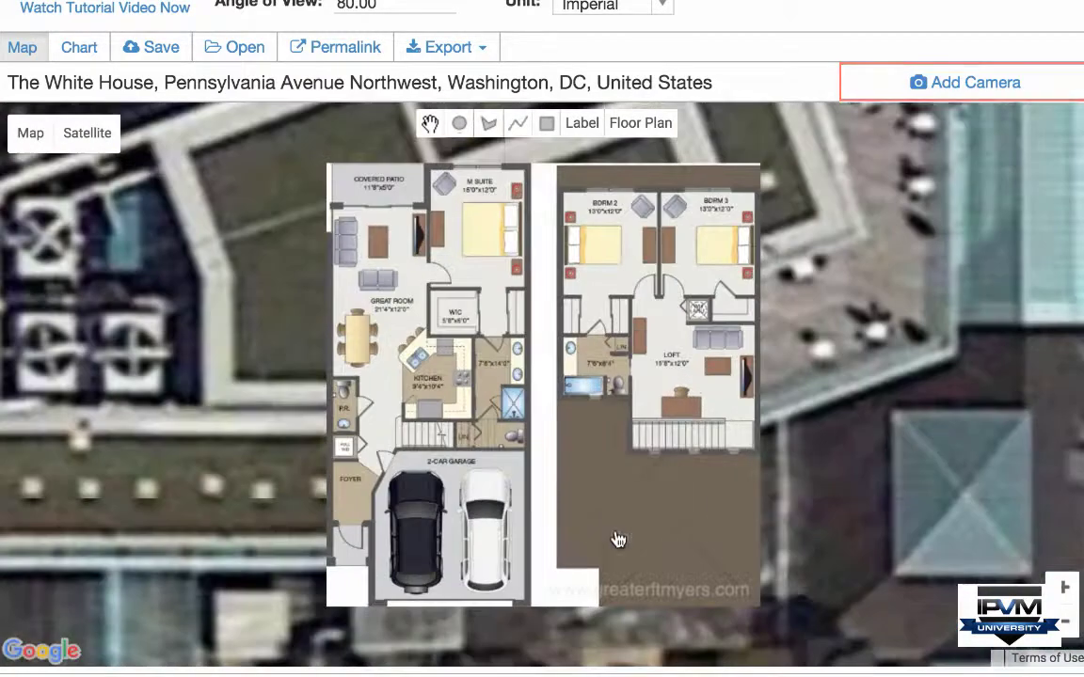
Step: Add four floor-plan cameras, including the master suite, kitchen and bedroom 3, aiming bedroom 3's downward
{"action": "right_click", "coordinate": [569, 435]}
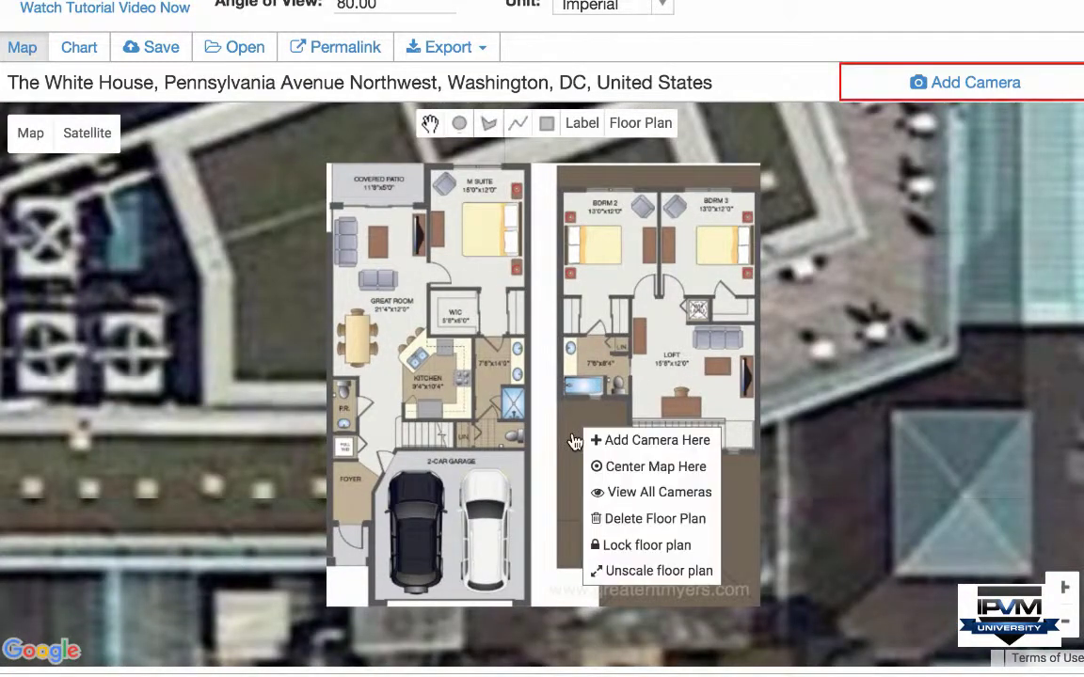
{"action": "left_click", "coordinate": [624, 440]}
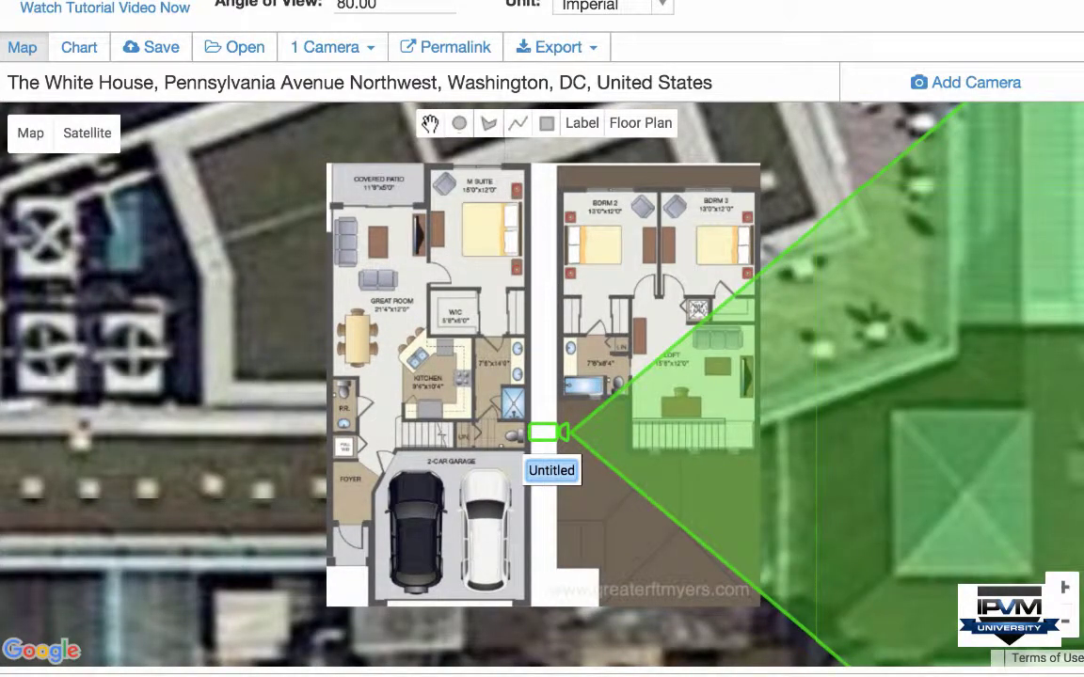
{"action": "right_click", "coordinate": [432, 213]}
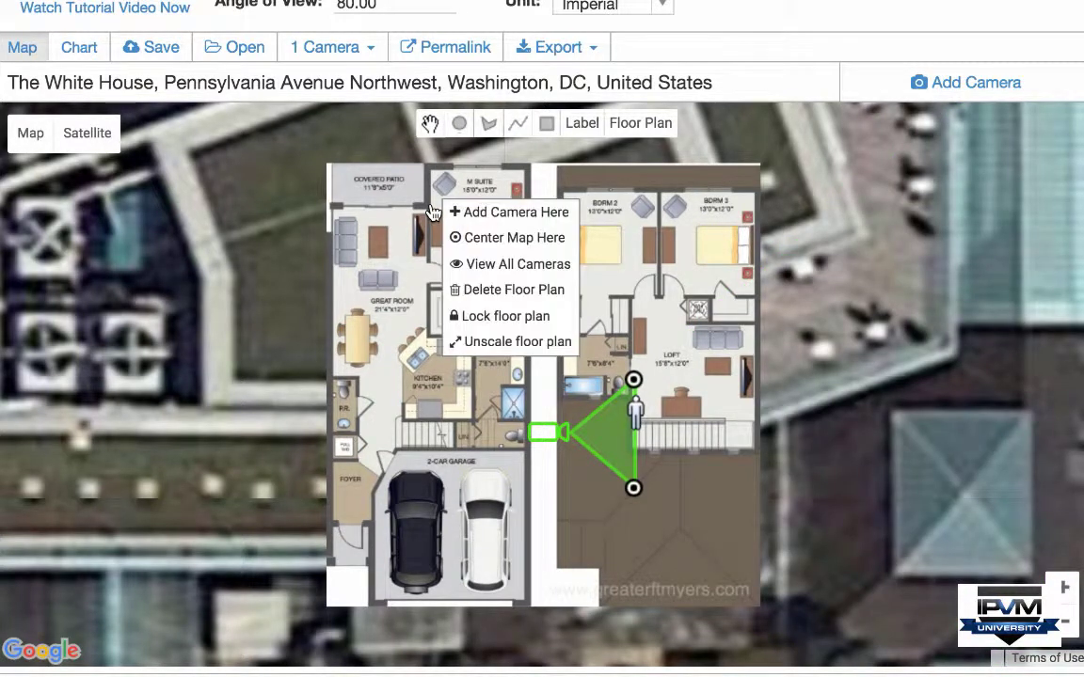
{"action": "left_click", "coordinate": [461, 209]}
{"action": "right_click", "coordinate": [424, 367]}
{"action": "left_click", "coordinate": [423, 367]}
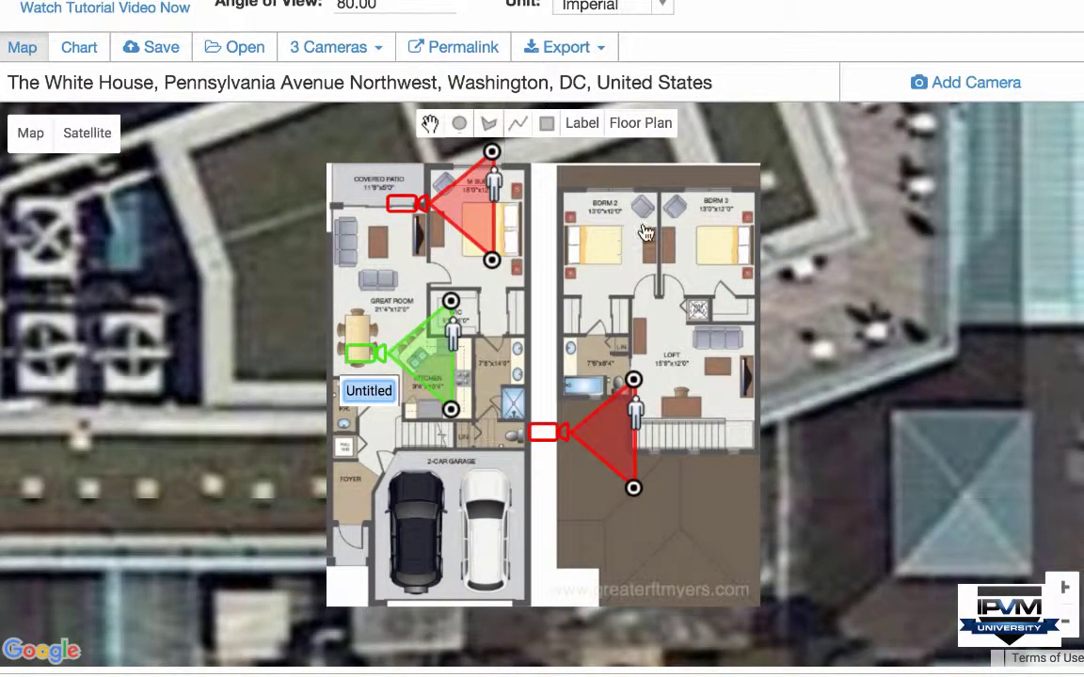
{"action": "right_click", "coordinate": [714, 264]}
{"action": "left_click", "coordinate": [715, 261]}
{"action": "left_click_drag", "start_coordinate": [714, 262], "coordinate": [707, 331]}
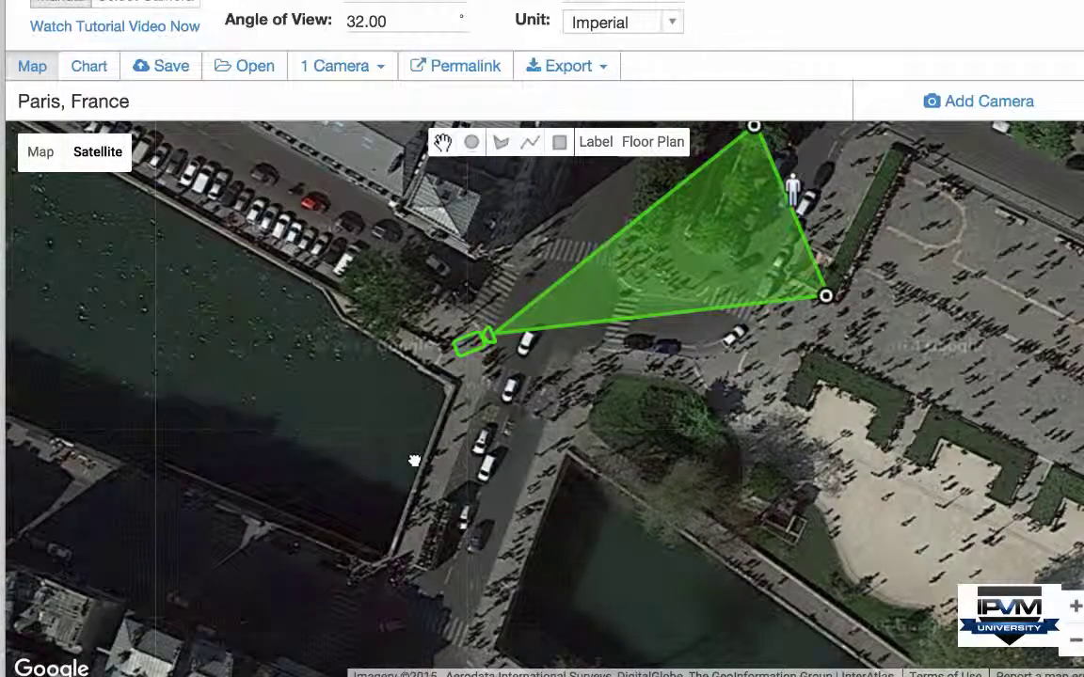
Step: Outline the riverside building on the Paris map with a filled polygon
{"action": "left_click_drag", "start_coordinate": [416, 454], "coordinate": [412, 661]}
{"action": "left_click_drag", "start_coordinate": [228, 287], "coordinate": [372, 372]}
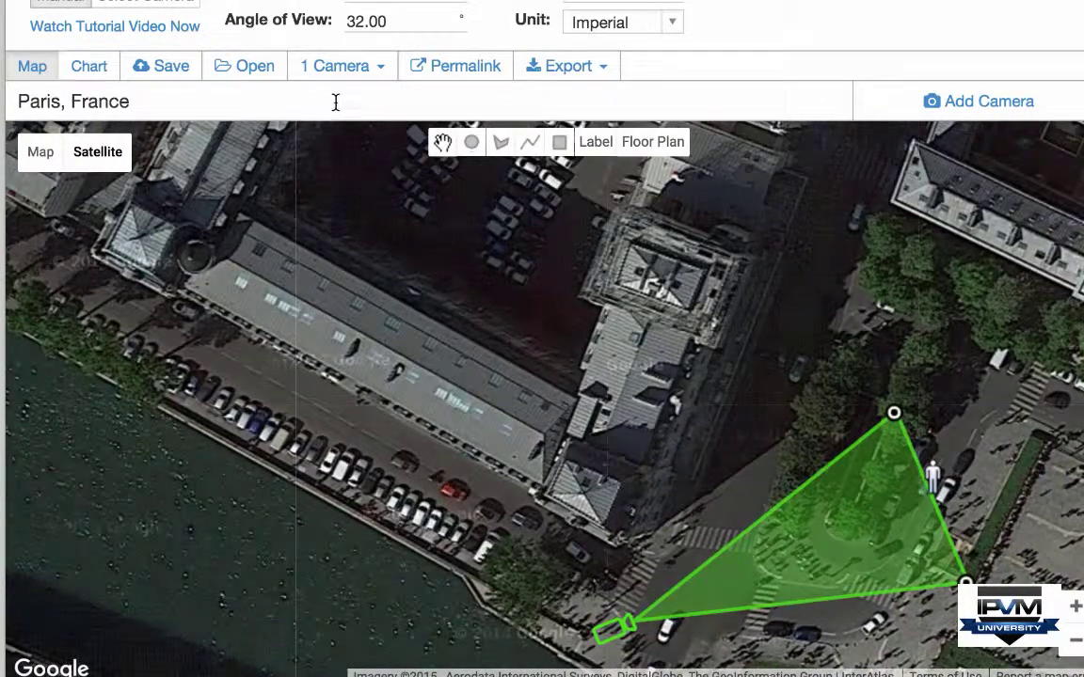
{"action": "left_click", "coordinate": [502, 146]}
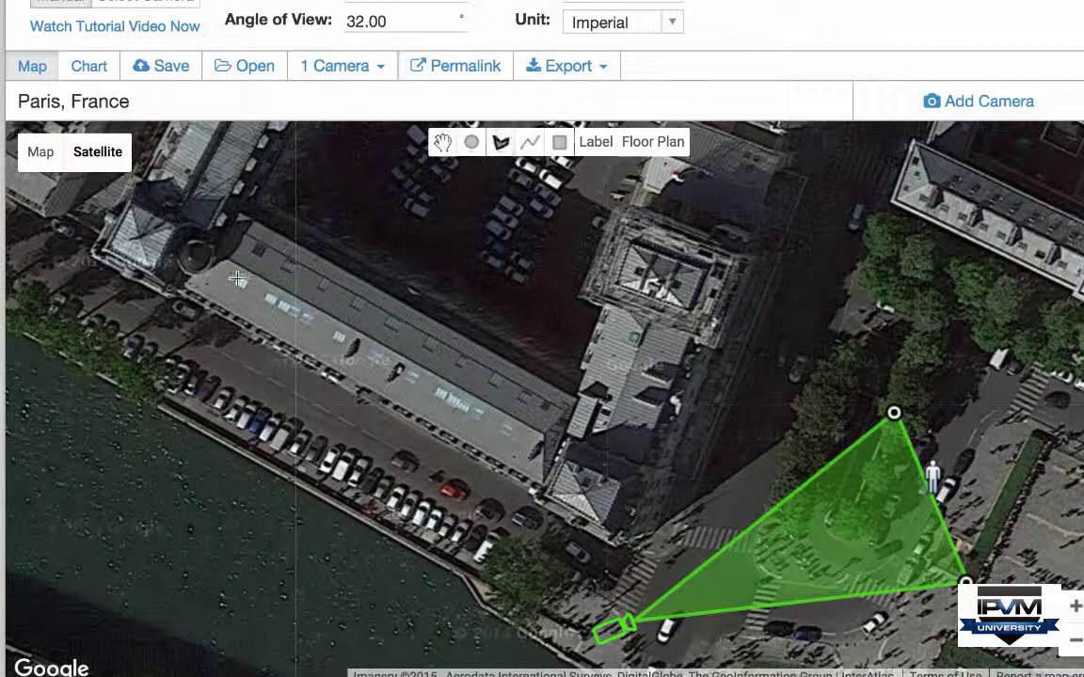
{"action": "left_click", "coordinate": [186, 291]}
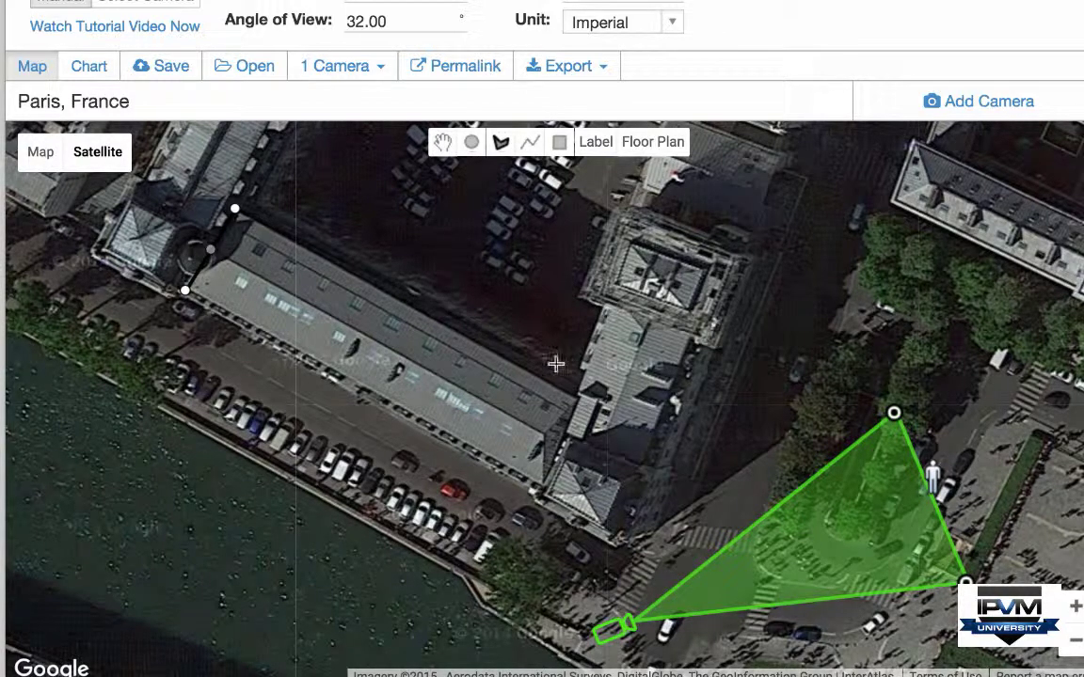
{"action": "left_click", "coordinate": [578, 397]}
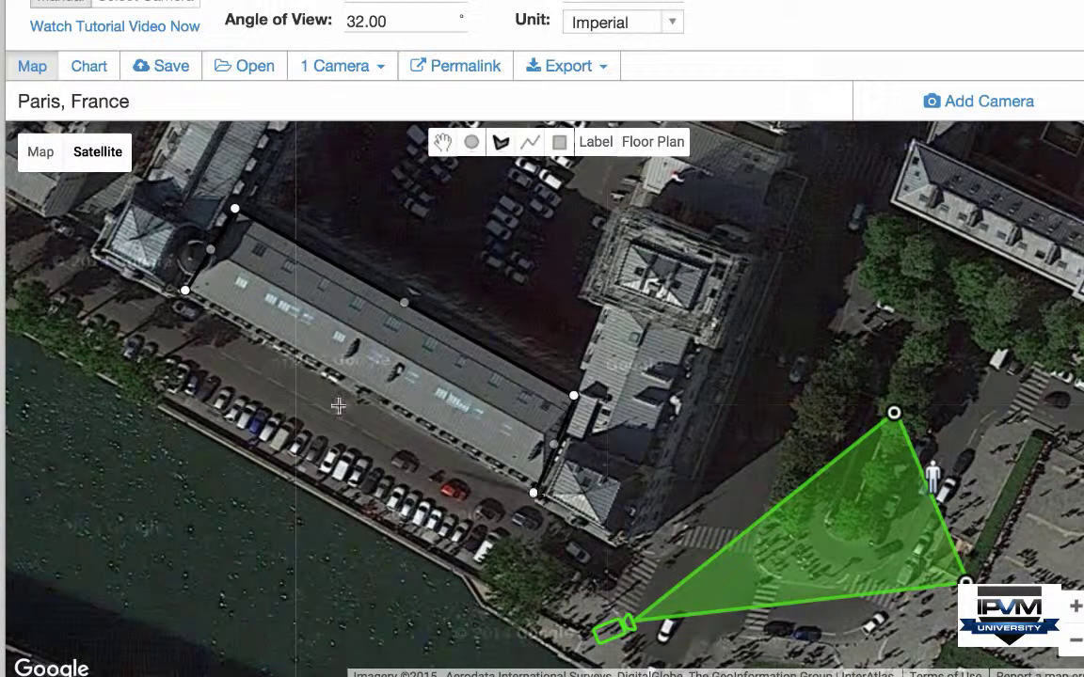
{"action": "left_click", "coordinate": [186, 291]}
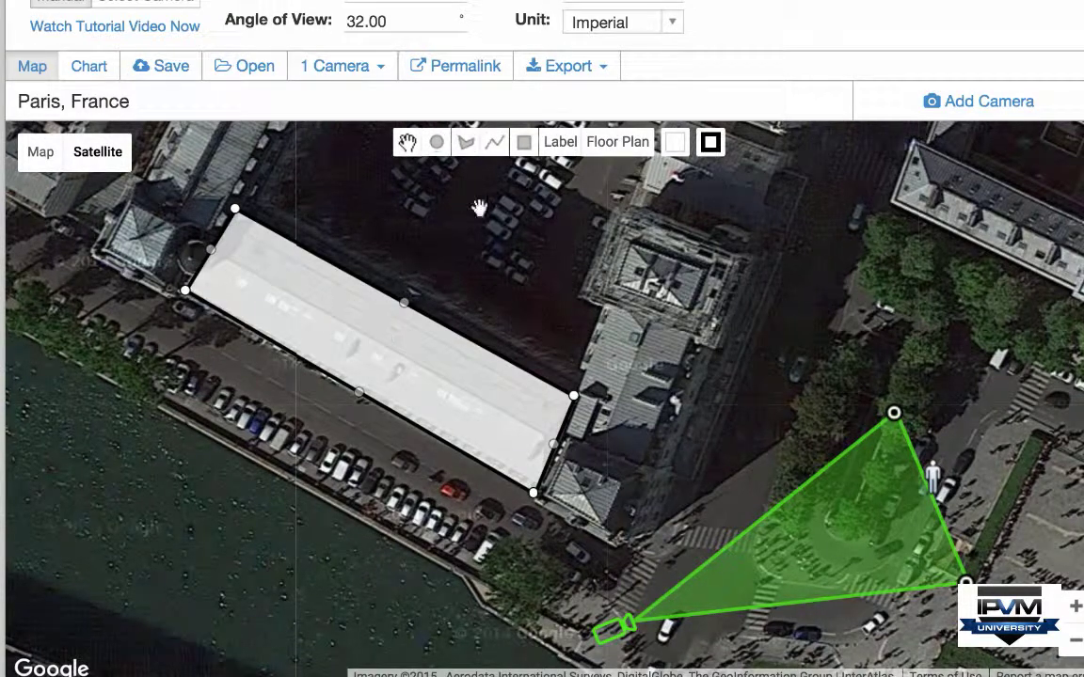
Step: Add a pole circle on the riverbank and a line linking it to the building corner
{"action": "left_click", "coordinate": [437, 142]}
{"action": "left_click", "coordinate": [460, 557]}
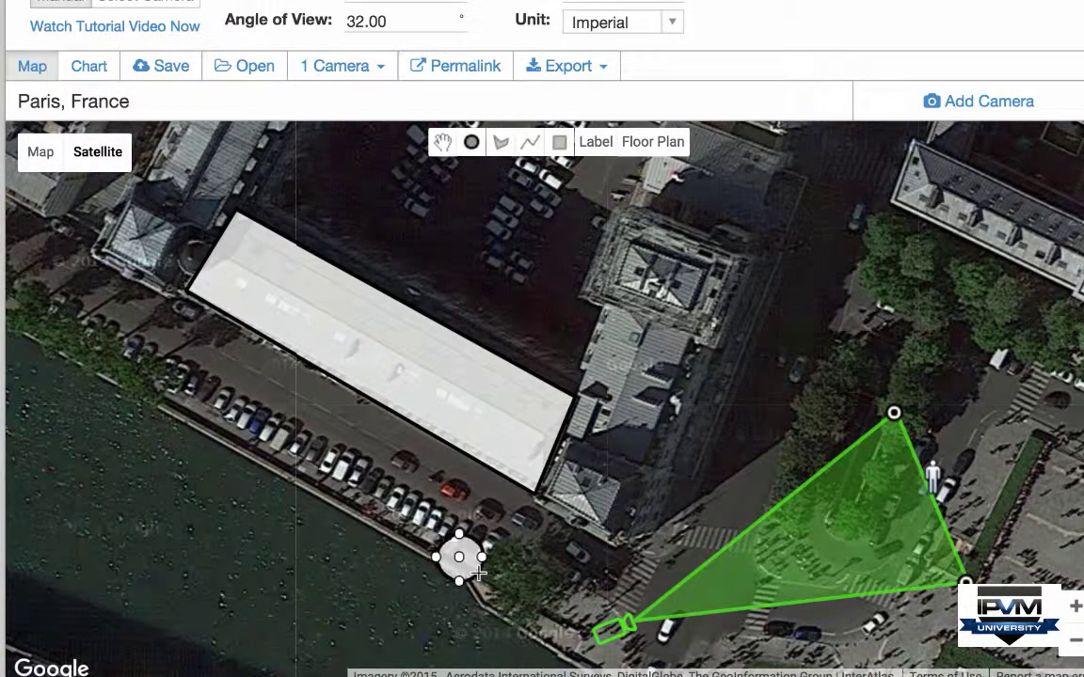
{"action": "left_click", "coordinate": [588, 393]}
{"action": "left_click", "coordinate": [530, 142]}
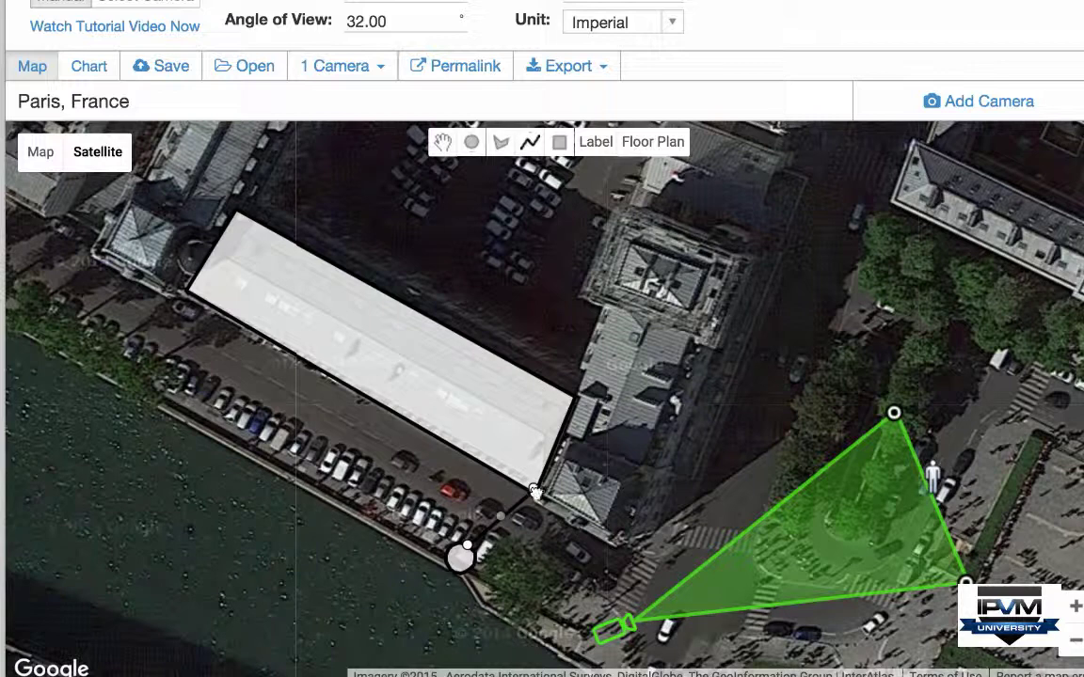
{"action": "left_click", "coordinate": [534, 491]}
{"action": "left_click", "coordinate": [487, 576]}
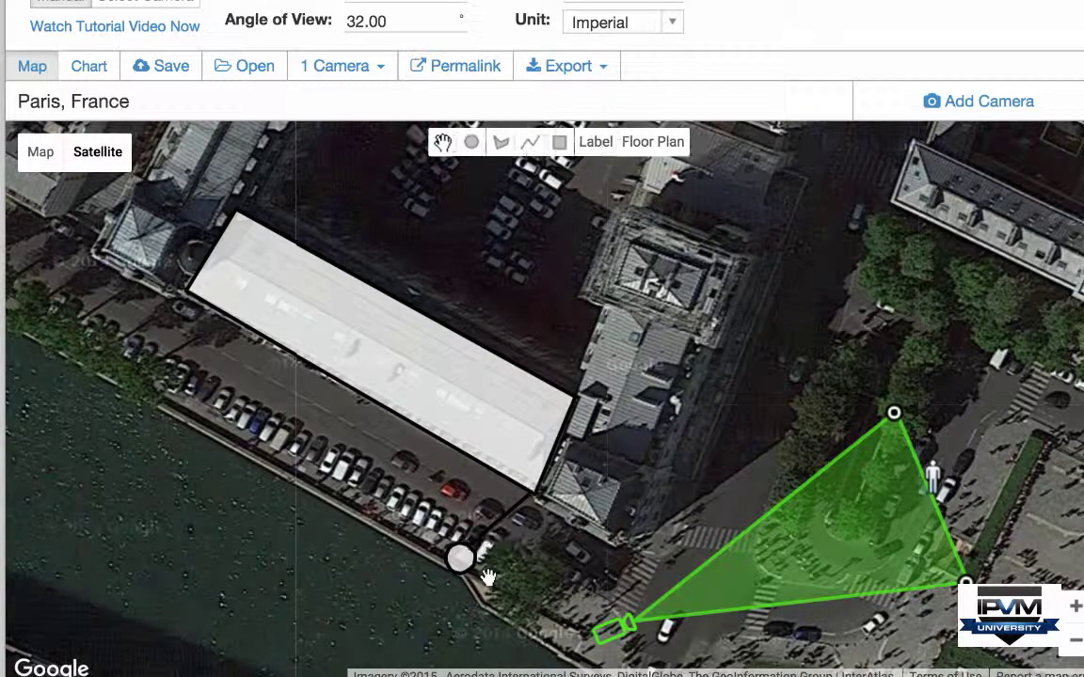
Step: Add a label beside the river reading 'Pole For River Cameras'
{"action": "left_click", "coordinate": [596, 142]}
{"action": "left_click", "coordinate": [357, 539]}
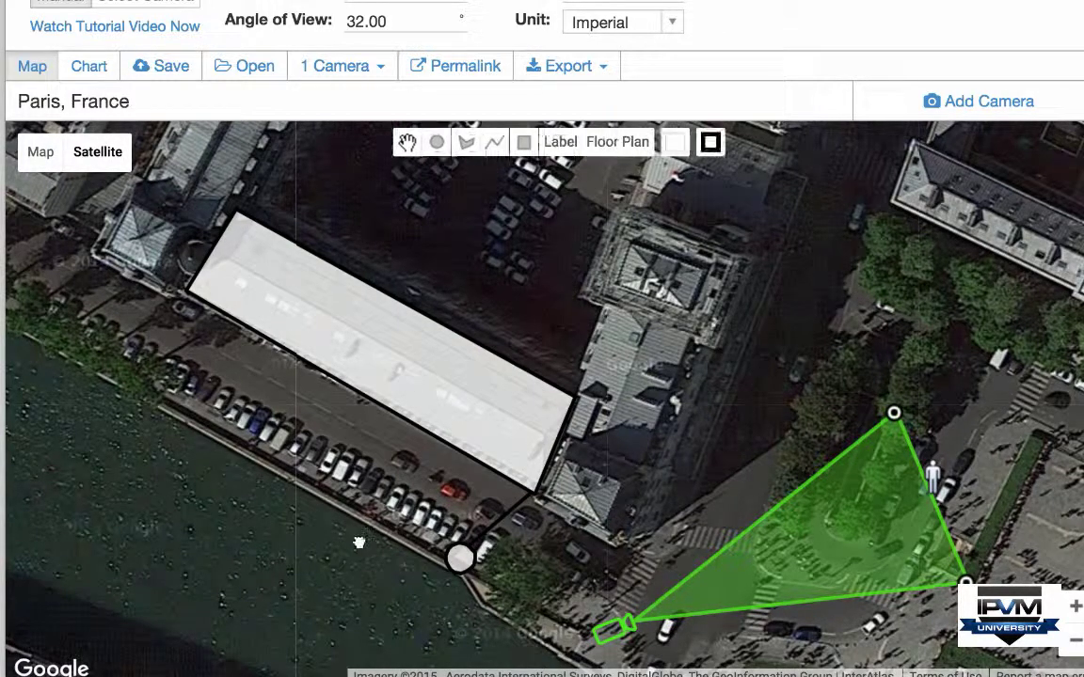
{"action": "key", "text": "BackSpace"}
{"action": "type", "text": "Pole For Riv"}
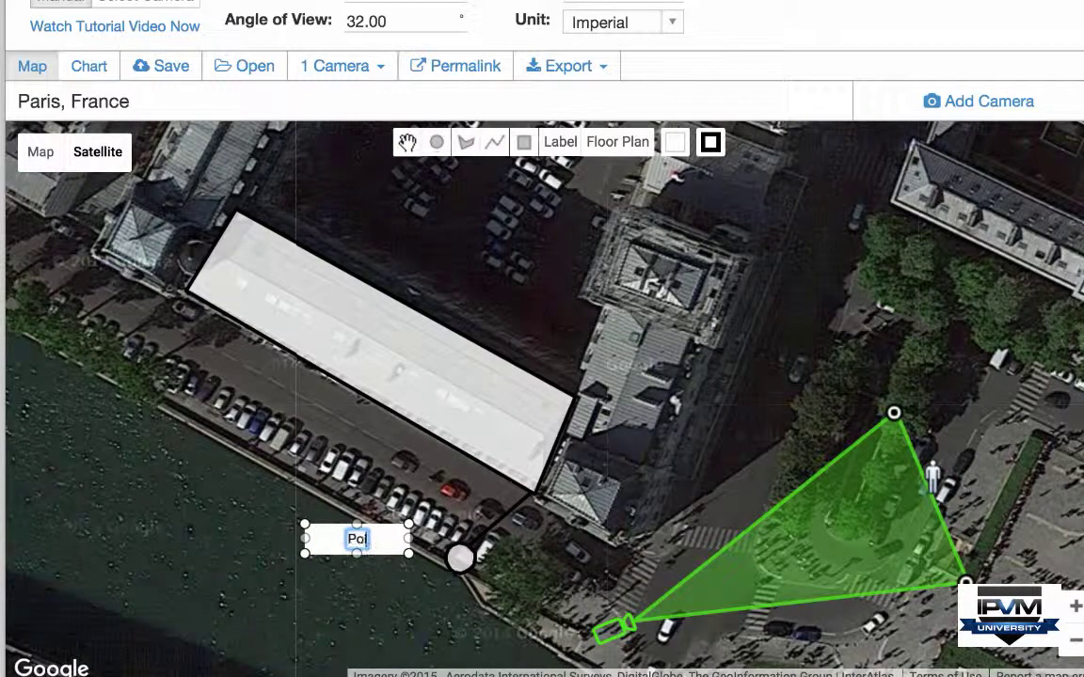
{"action": "type", "text": "er Cameras"}
{"action": "left_click", "coordinate": [568, 590]}
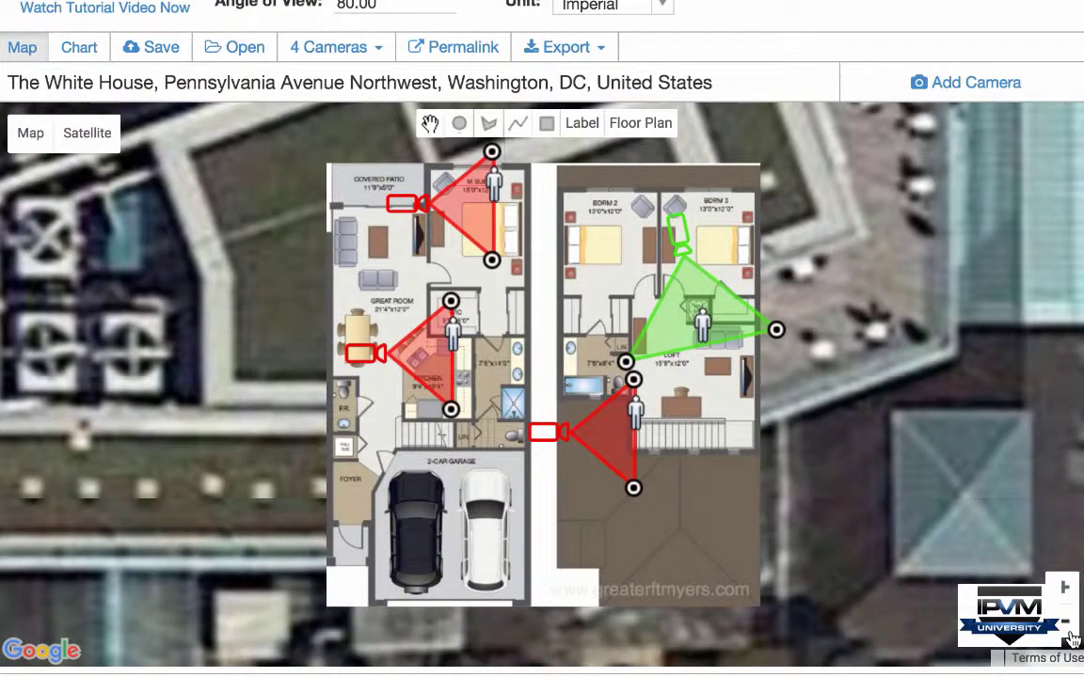
Step: Add a camera in the pink-tree park at 119°, aimed at the street for 13.2 PPF at 42.7 ft
{"action": "left_click", "coordinate": [1067, 623]}
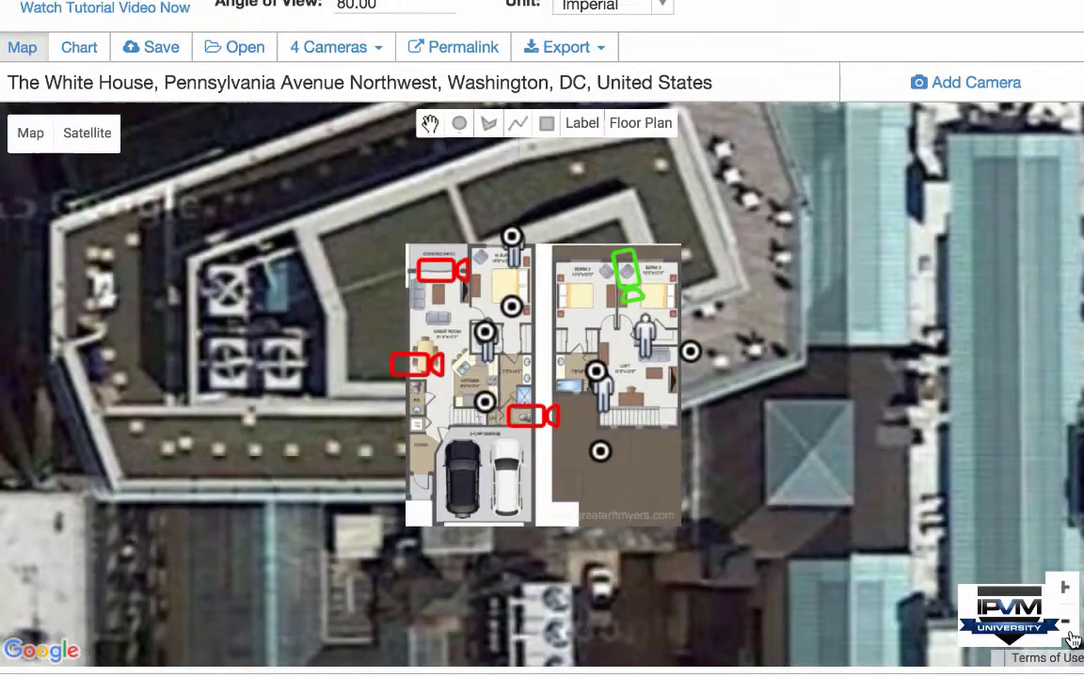
{"action": "left_click", "coordinate": [1067, 623]}
{"action": "left_click", "coordinate": [1067, 623]}
{"action": "left_click_drag", "start_coordinate": [349, 504], "coordinate": [697, 423]}
{"action": "scroll", "coordinate": [544, 382], "scroll_direction": "up", "scroll_amount": 2}
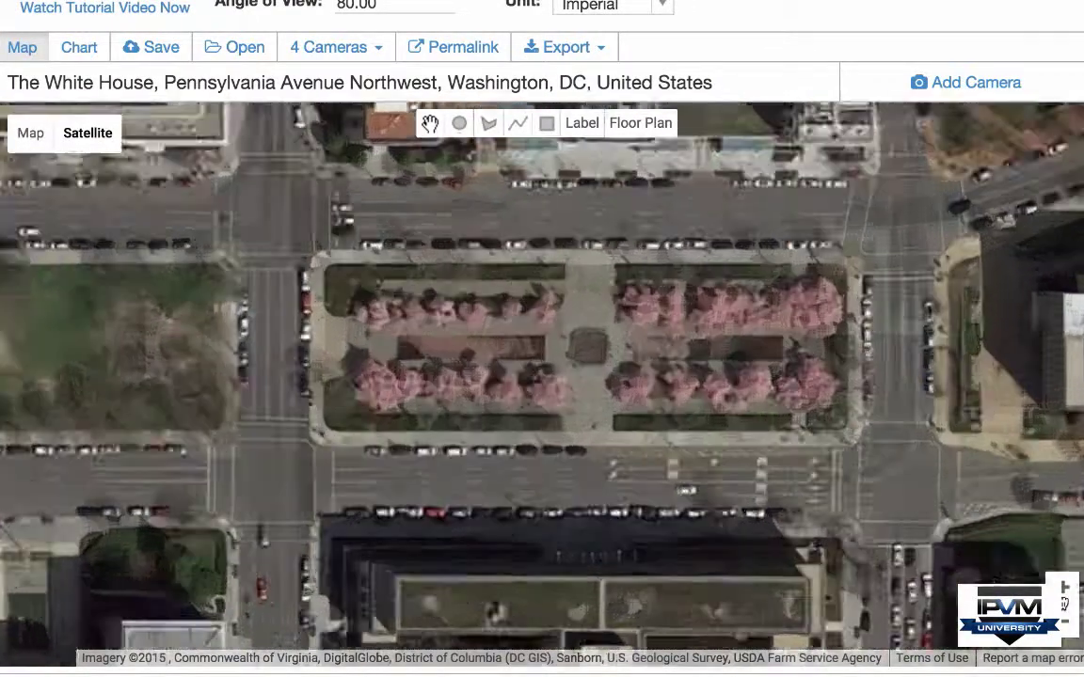
{"action": "right_click", "coordinate": [611, 361]}
{"action": "left_click", "coordinate": [636, 373]}
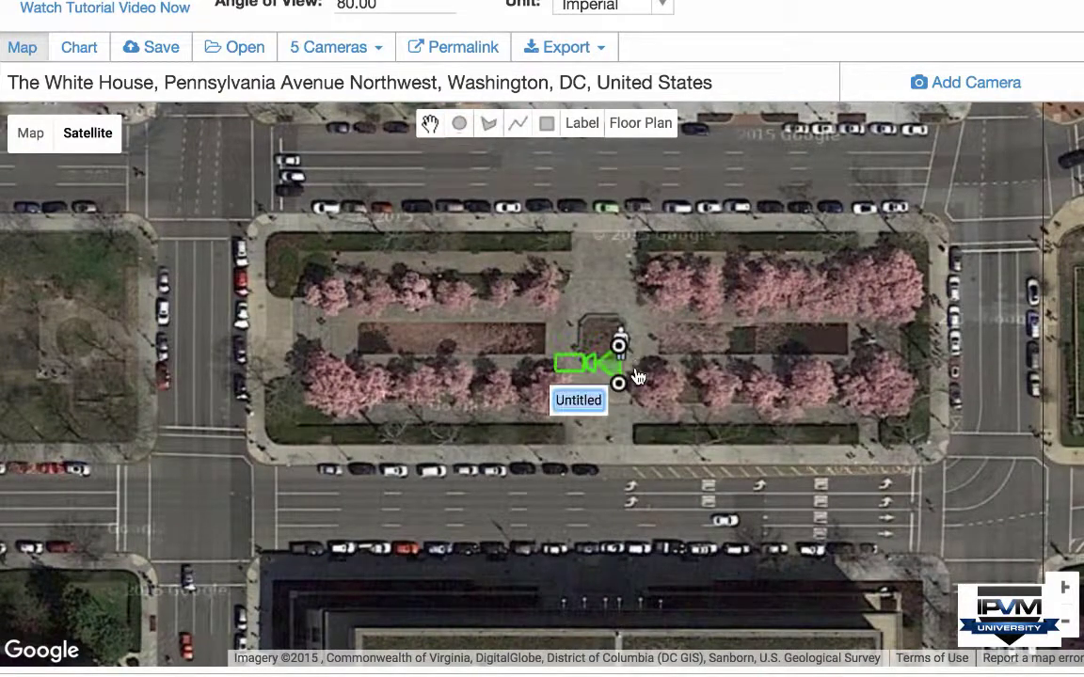
{"action": "left_click_drag", "start_coordinate": [623, 345], "coordinate": [623, 346]}
{"action": "left_click_drag", "start_coordinate": [620, 423], "coordinate": [617, 412]}
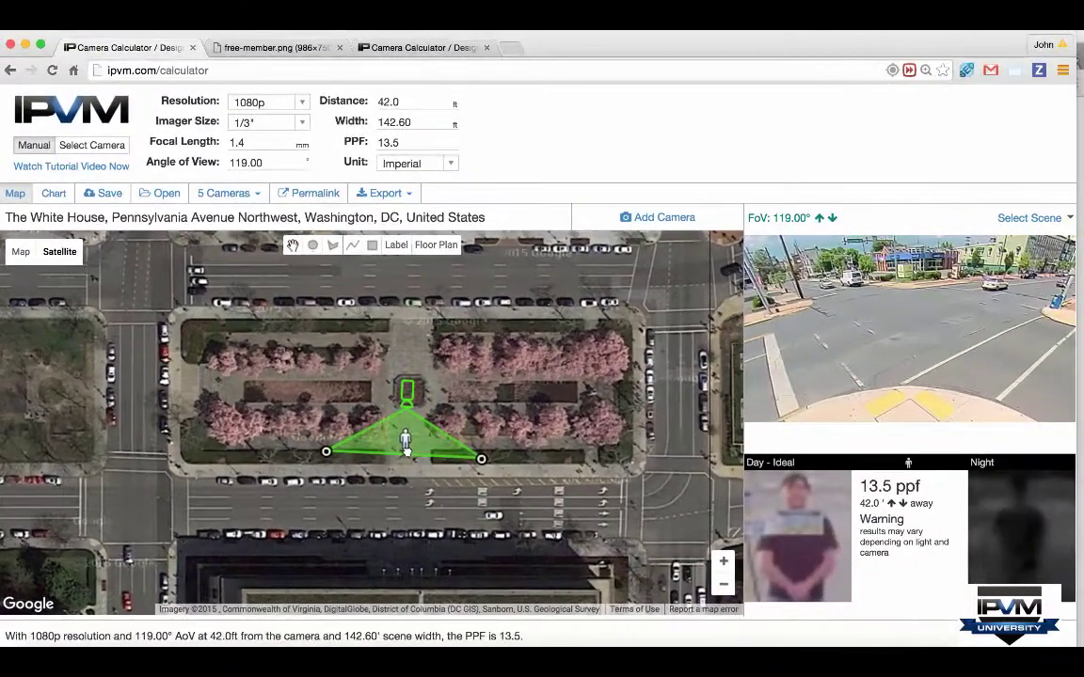
{"action": "left_click_drag", "start_coordinate": [406, 452], "coordinate": [408, 454]}
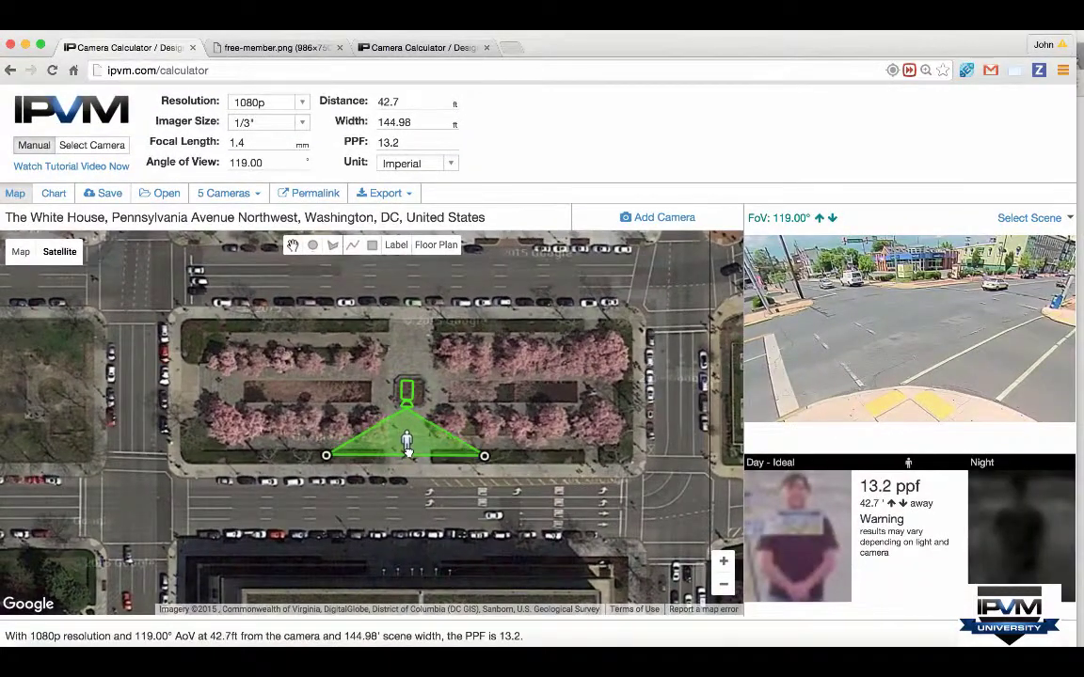
Step: Add a custom scene 'Sample' from sample-scene.jpg with a 180° angle of view
{"action": "left_click", "coordinate": [1042, 213]}
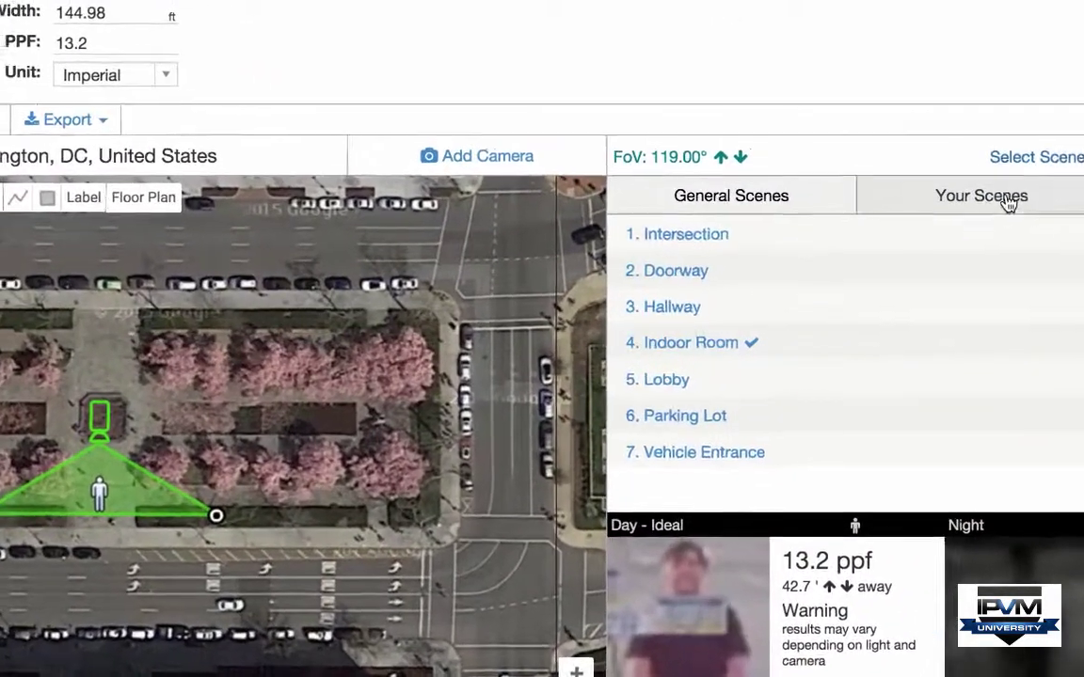
{"action": "left_click", "coordinate": [1010, 249]}
{"action": "left_click", "coordinate": [954, 275]}
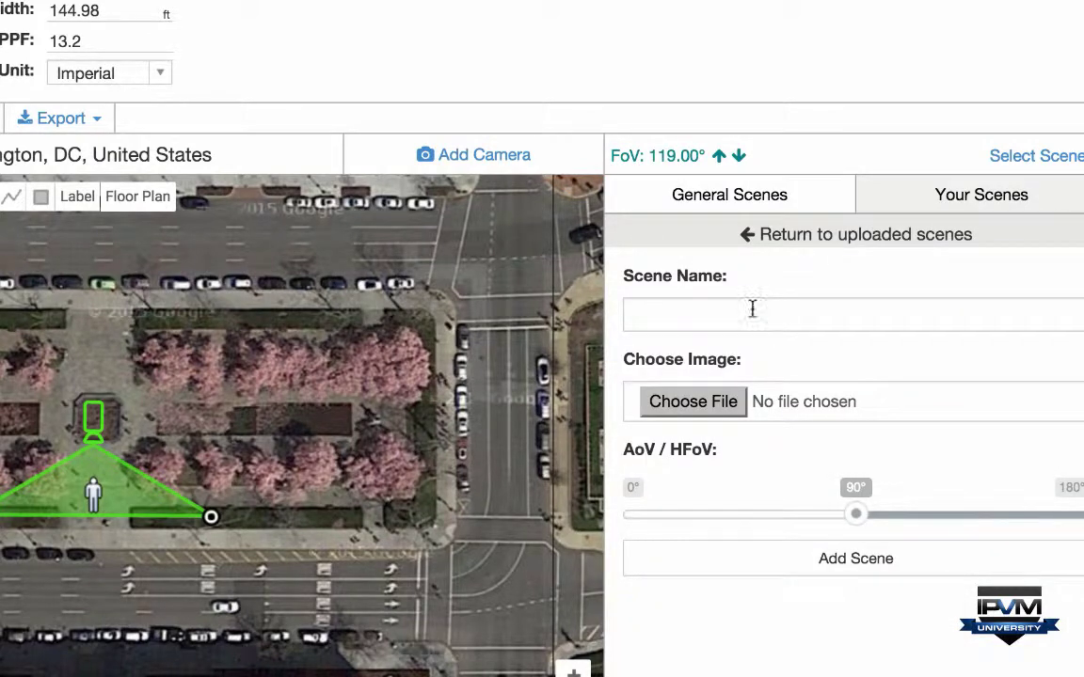
{"action": "left_click", "coordinate": [700, 308]}
{"action": "type", "text": "ple"}
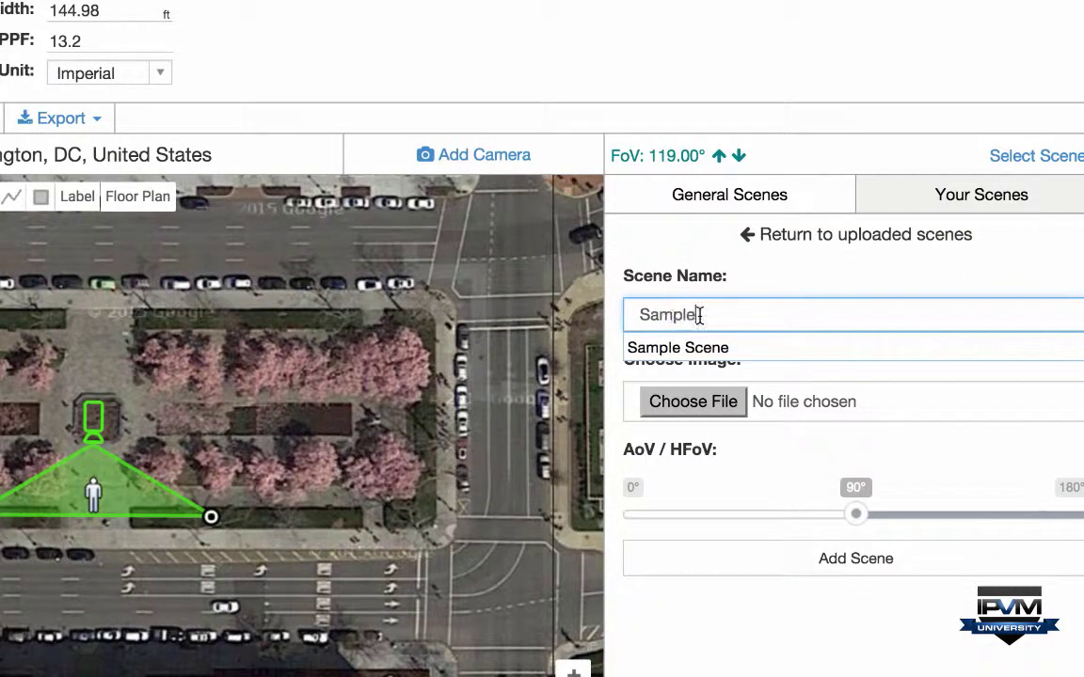
{"action": "left_click", "coordinate": [679, 401]}
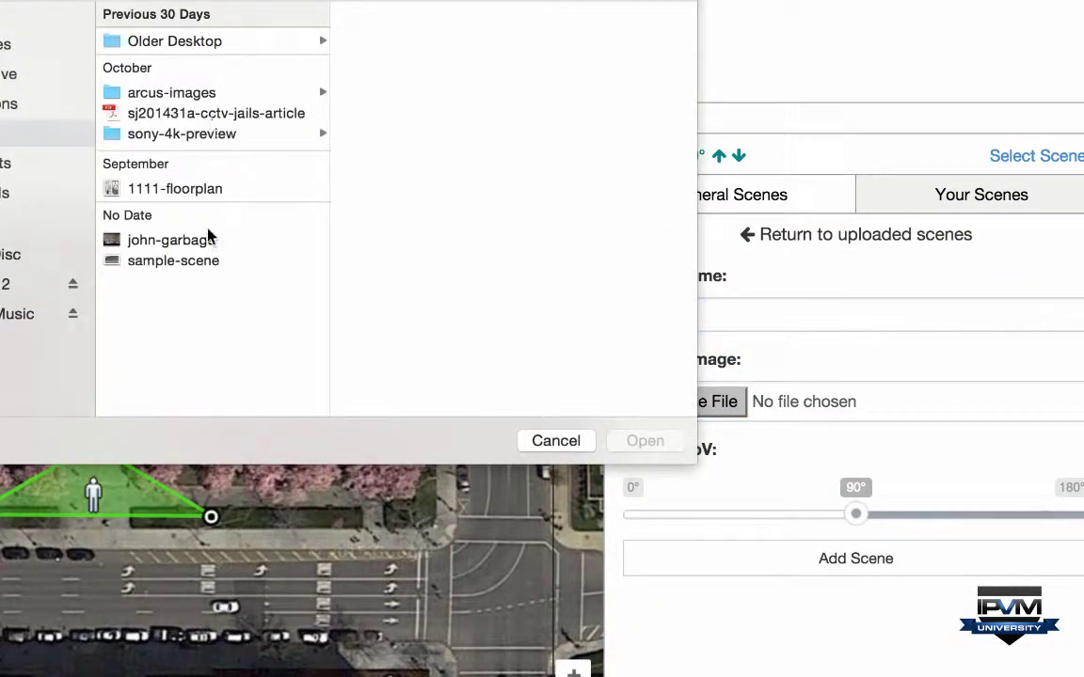
{"action": "left_click", "coordinate": [209, 261]}
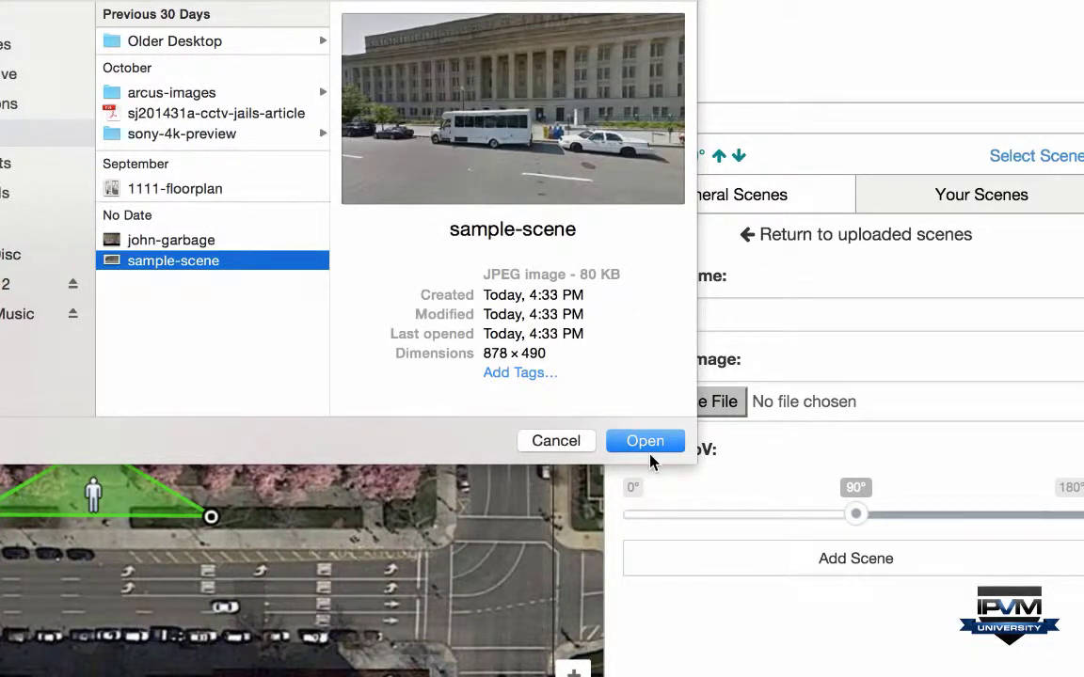
{"action": "left_click", "coordinate": [645, 442]}
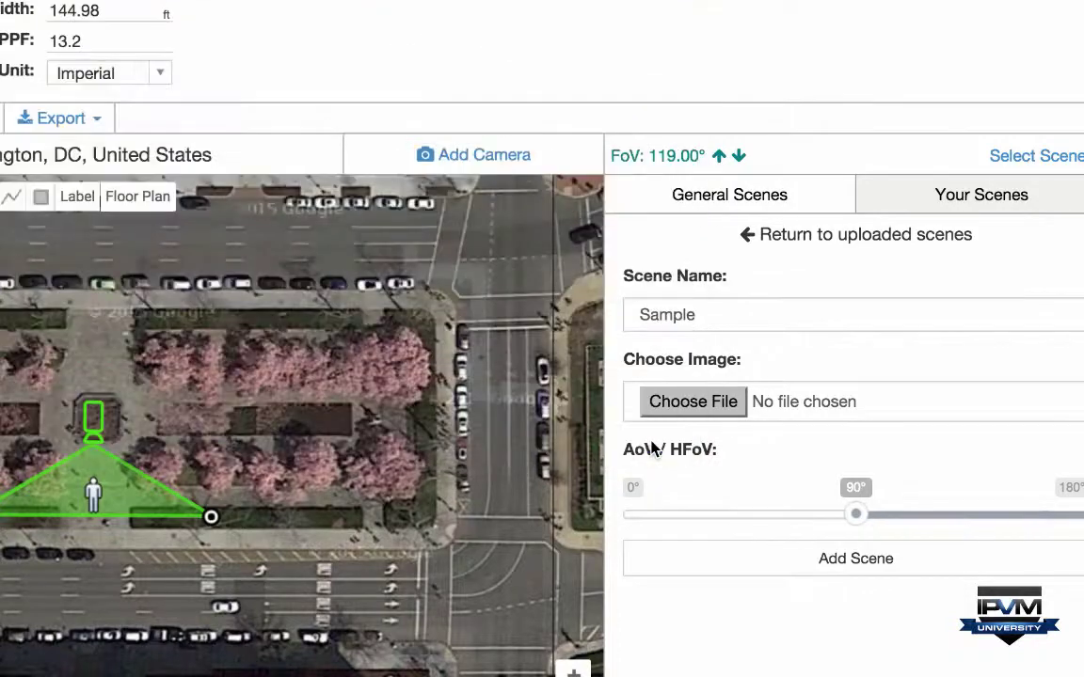
{"action": "left_click_drag", "start_coordinate": [856, 514], "coordinate": [1063, 509]}
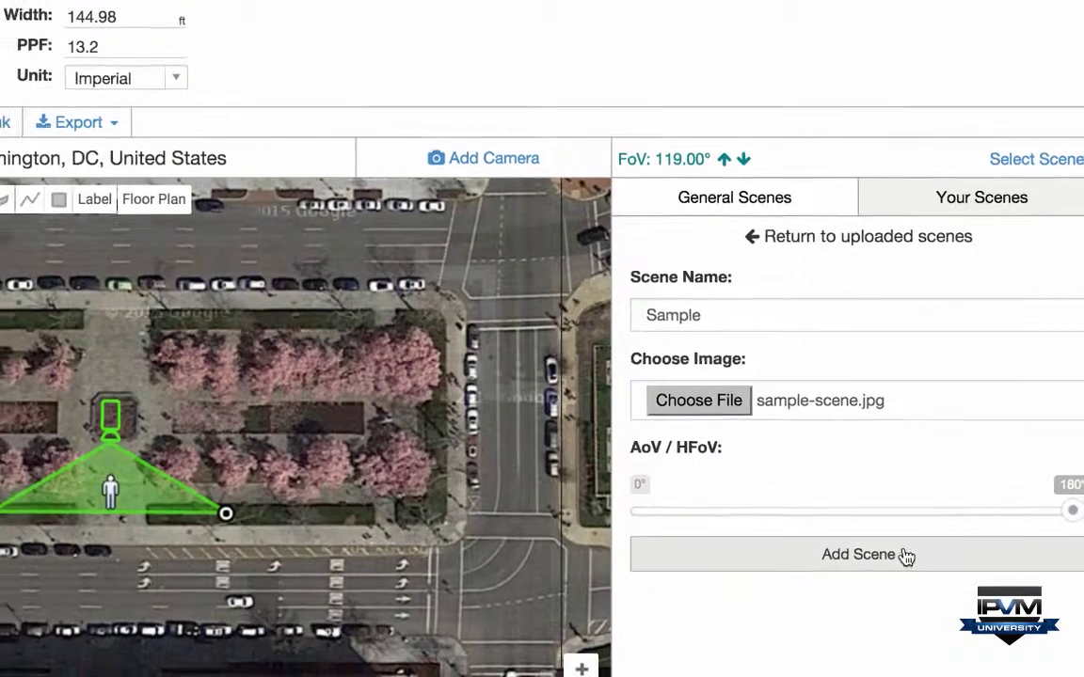
{"action": "left_click", "coordinate": [913, 560]}
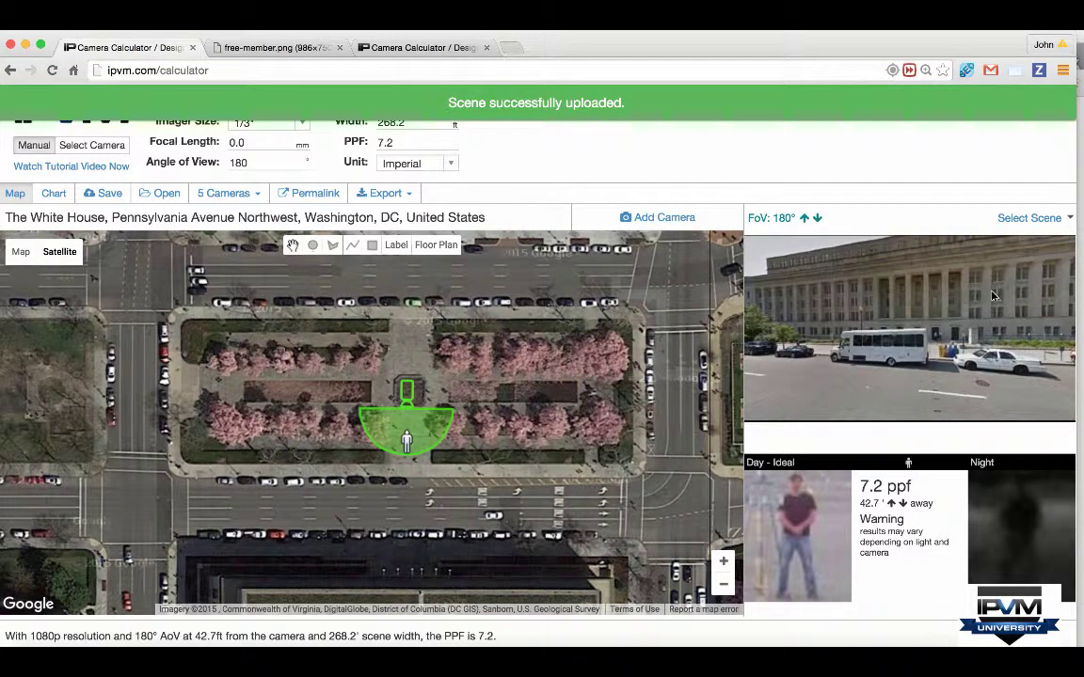
Step: Change the park camera's angle of view from 180° to 70°, giving 32.1 PPF at 42.7 ft
{"action": "left_click_drag", "start_coordinate": [249, 163], "coordinate": [228, 163]}
{"action": "type", "text": "70"}
{"action": "scroll", "coordinate": [774, 270], "scroll_direction": "down", "scroll_amount": 3}
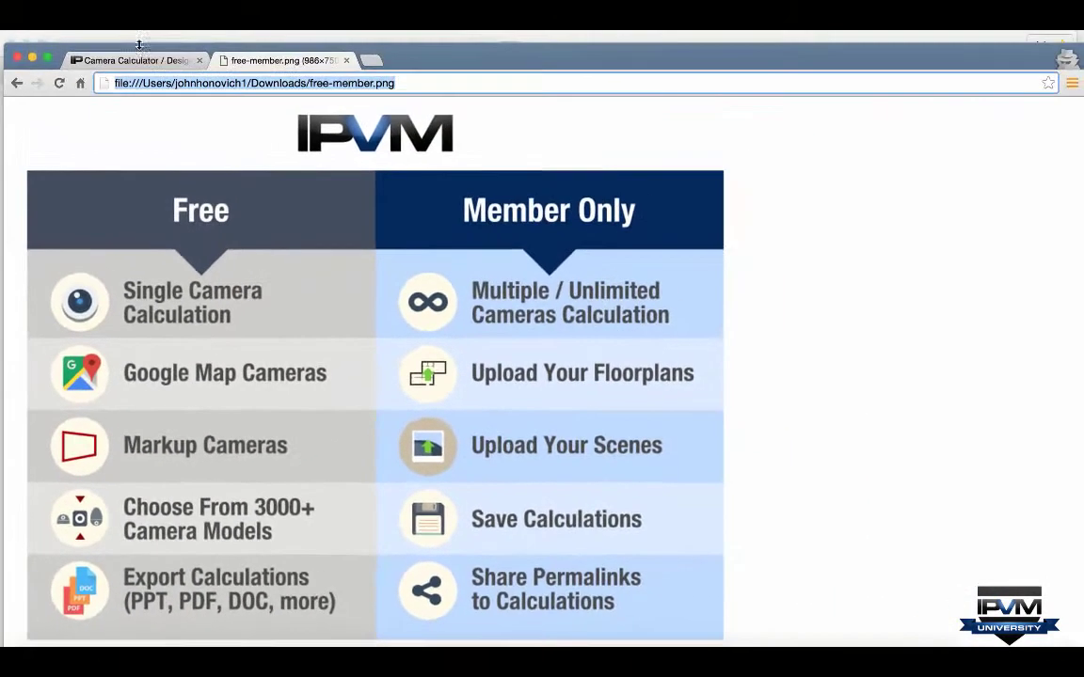
Step: Return to the Paris camera calculation and pan the map to reframe the river camera
{"action": "left_click", "coordinate": [136, 64]}
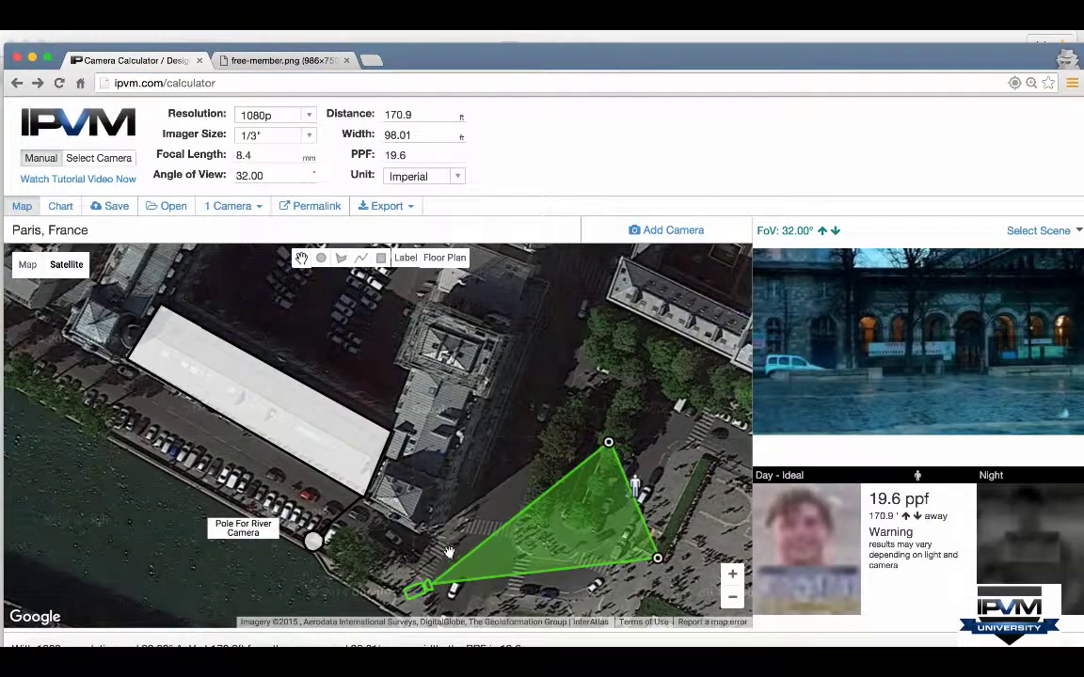
{"action": "left_click_drag", "start_coordinate": [450, 552], "coordinate": [306, 439]}
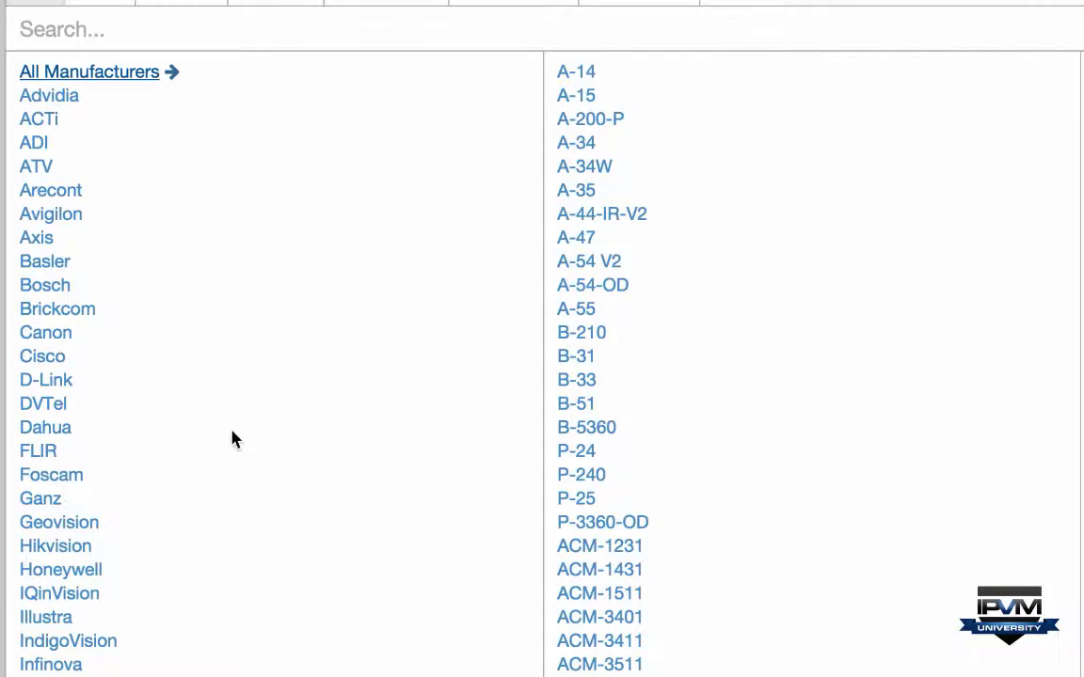
Step: Browse the Panasonic, Pelco, Avigilon, Axis, Hikvision and Dahua camera model lists
{"action": "scroll", "coordinate": [234, 440], "scroll_direction": "down", "scroll_amount": 10}
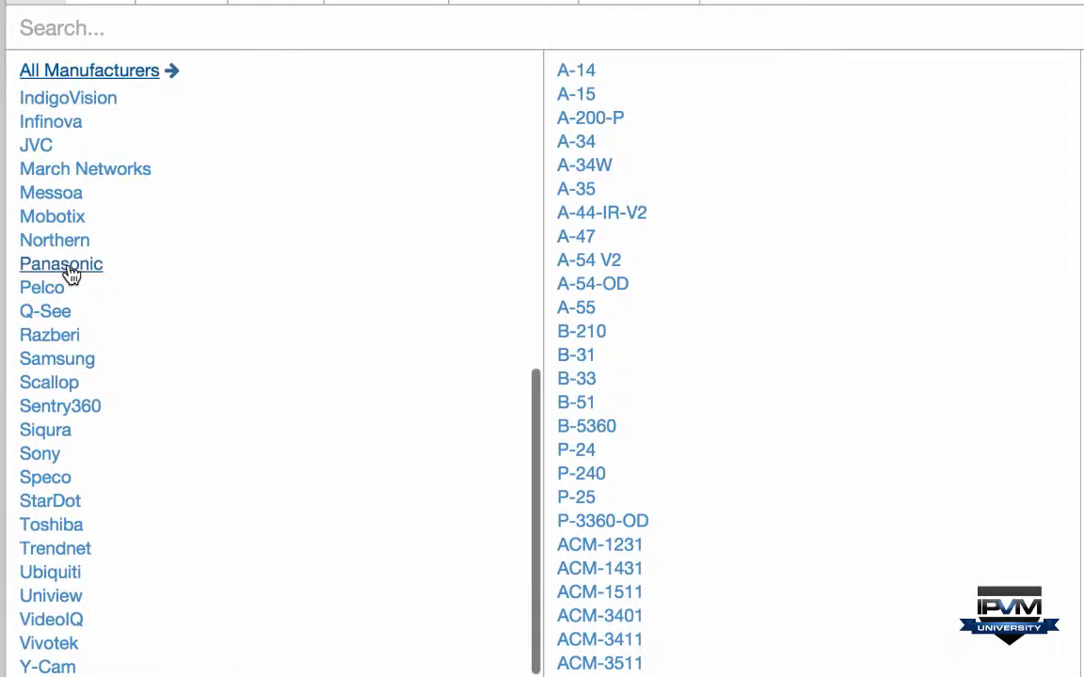
{"action": "left_click", "coordinate": [71, 272]}
{"action": "left_click", "coordinate": [52, 288]}
{"action": "scroll", "coordinate": [50, 296], "scroll_direction": "up", "scroll_amount": 10}
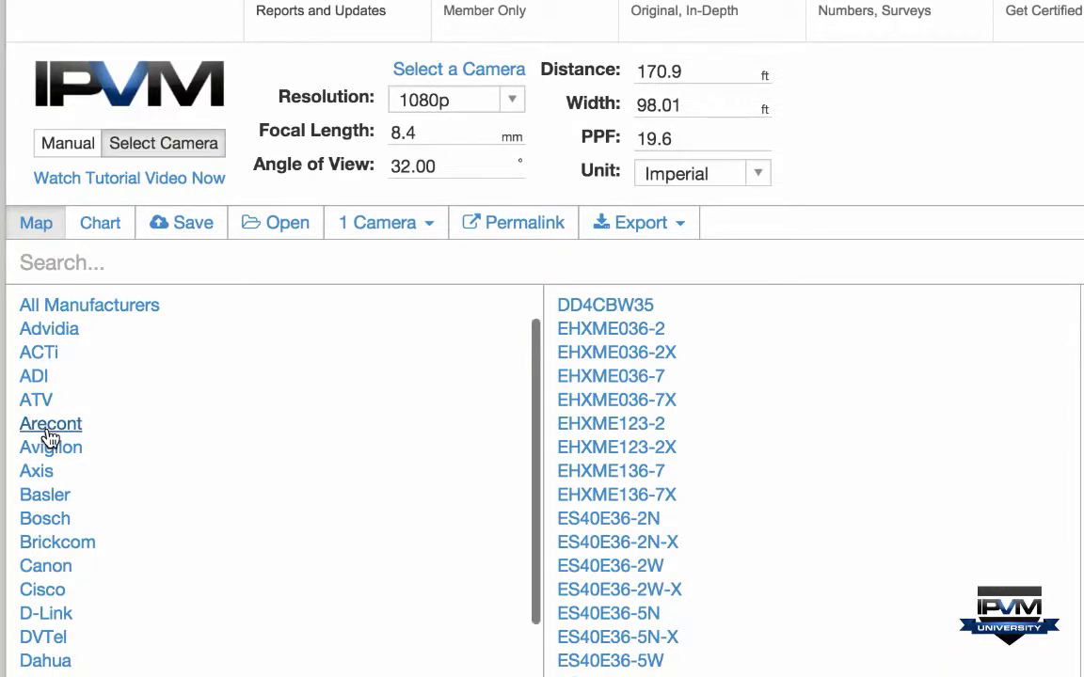
{"action": "left_click", "coordinate": [49, 448]}
{"action": "left_click", "coordinate": [40, 473]}
{"action": "scroll", "coordinate": [147, 533], "scroll_direction": "down", "scroll_amount": 4}
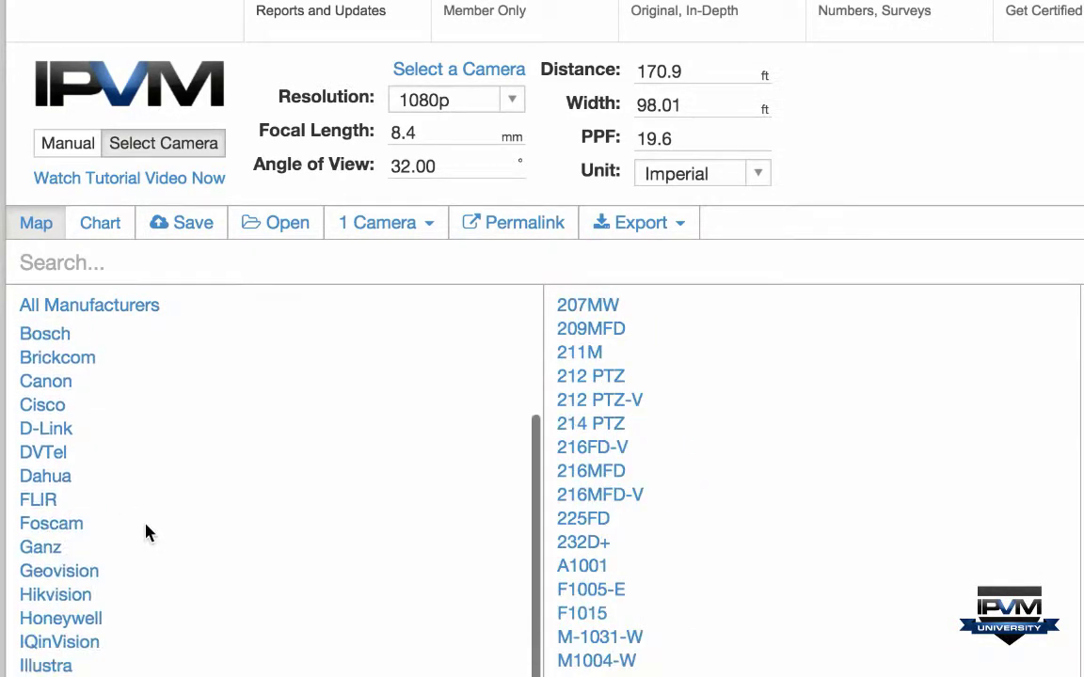
{"action": "scroll", "coordinate": [146, 532], "scroll_direction": "down", "scroll_amount": 1}
{"action": "left_click", "coordinate": [73, 544]}
{"action": "left_click", "coordinate": [47, 424]}
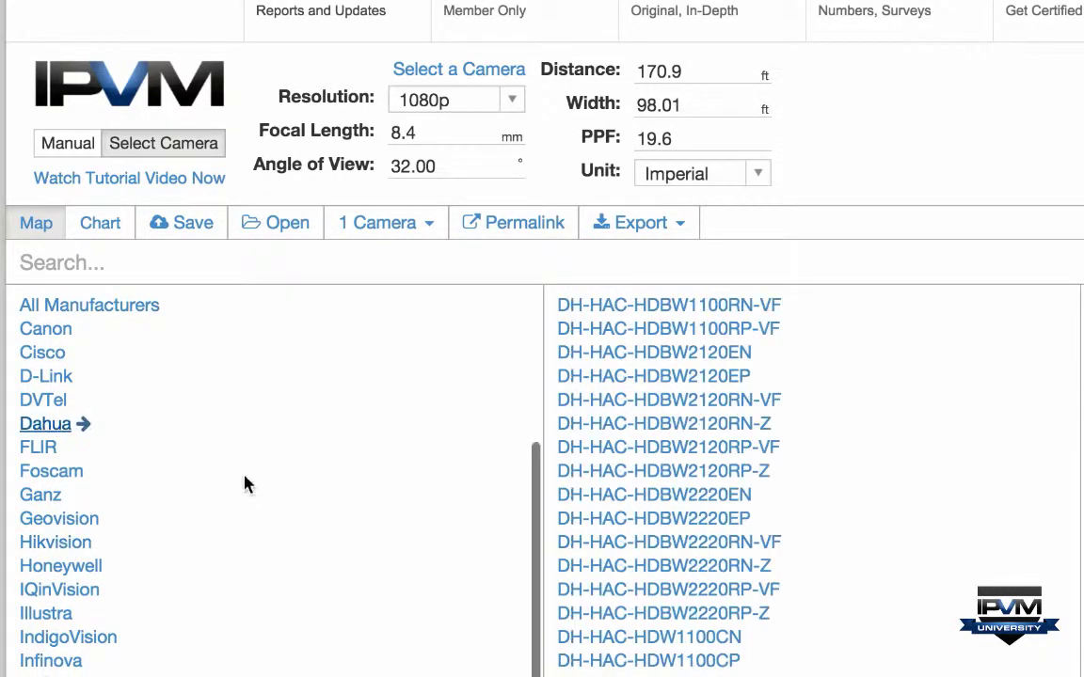
{"action": "scroll", "coordinate": [244, 484], "scroll_direction": "down", "scroll_amount": 6}
Step: Assign the Dahua DH-HAC-HDW1100RN to the Paris camera and move the target to about 78 ft
{"action": "left_click", "coordinate": [719, 614]}
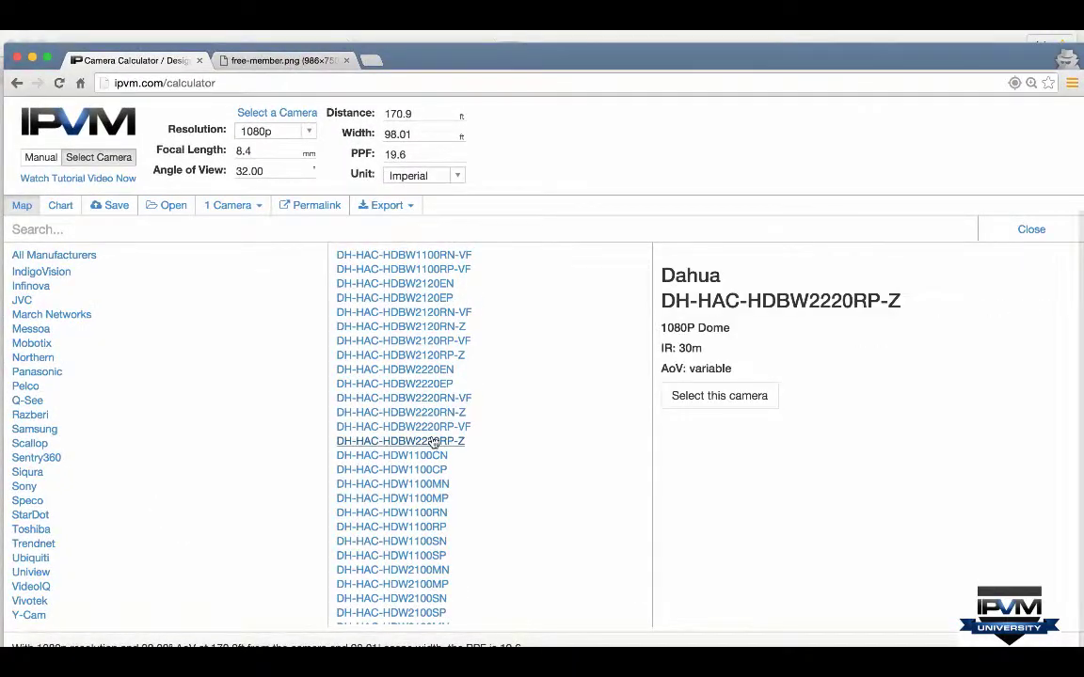
{"action": "left_click", "coordinate": [375, 514]}
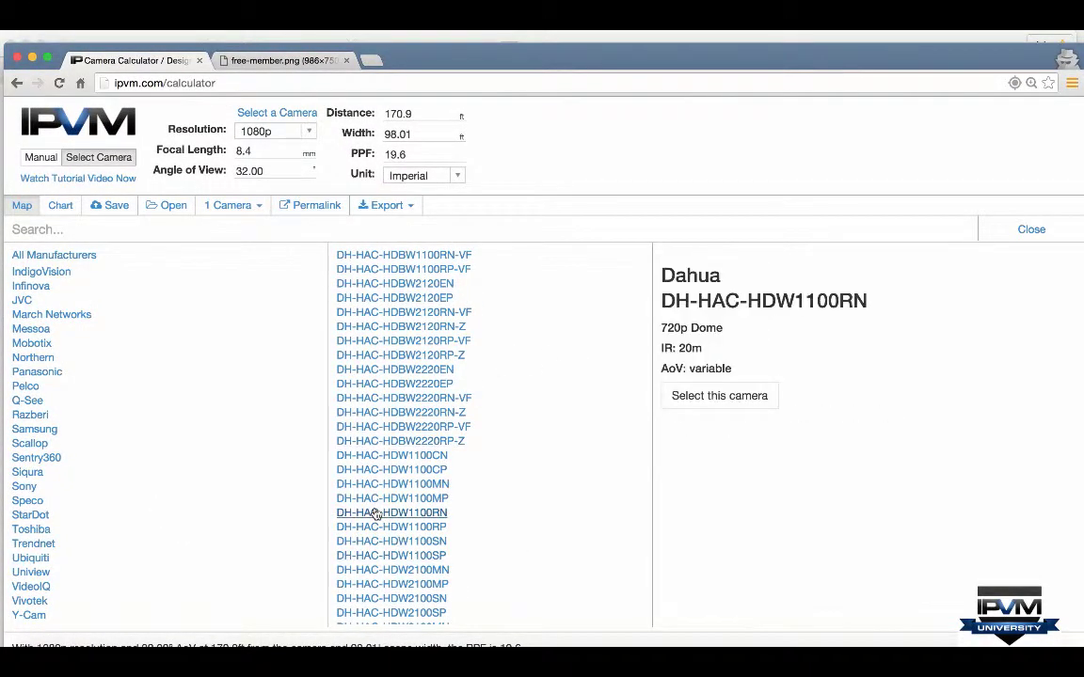
{"action": "left_click", "coordinate": [719, 508]}
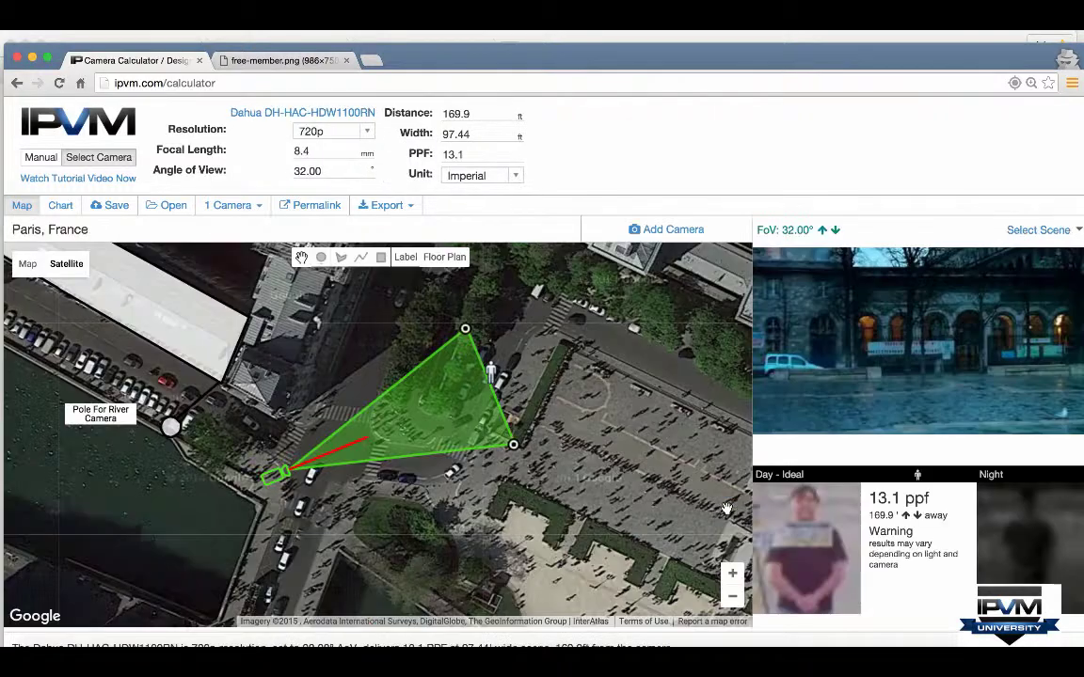
{"action": "left_click_drag", "start_coordinate": [485, 378], "coordinate": [374, 402]}
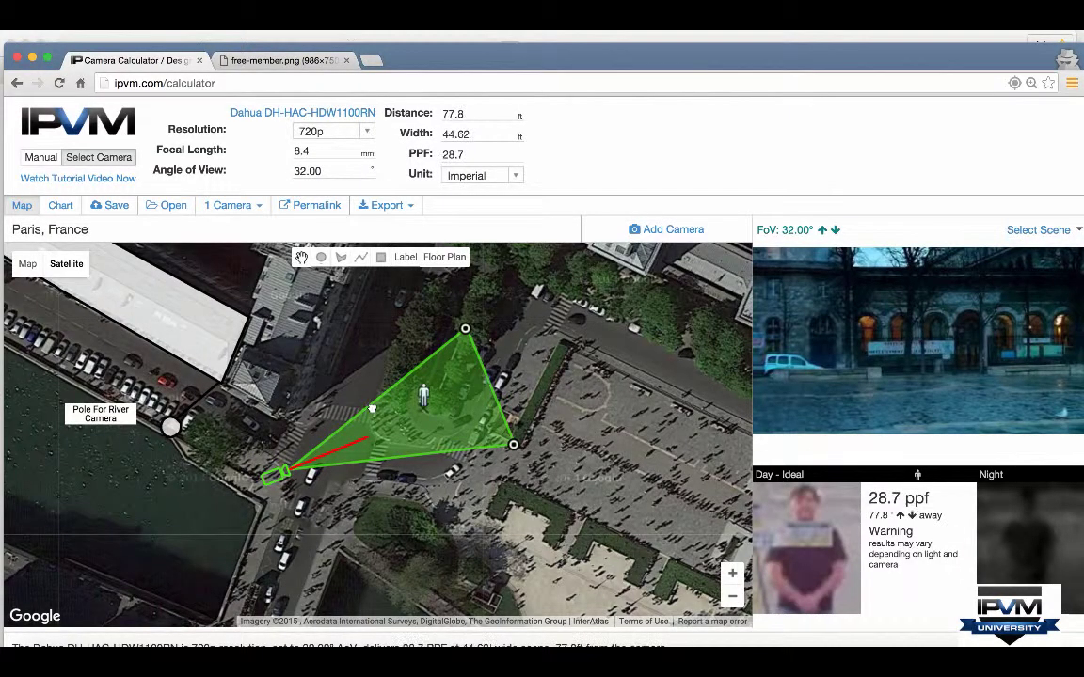
Step: Switch the Paris camera to the Axis P1428-E 4K bullet from the Axis models
{"action": "left_click", "coordinate": [94, 157]}
{"action": "scroll", "coordinate": [41, 294], "scroll_direction": "up", "scroll_amount": 5}
{"action": "scroll", "coordinate": [41, 295], "scroll_direction": "up", "scroll_amount": 3}
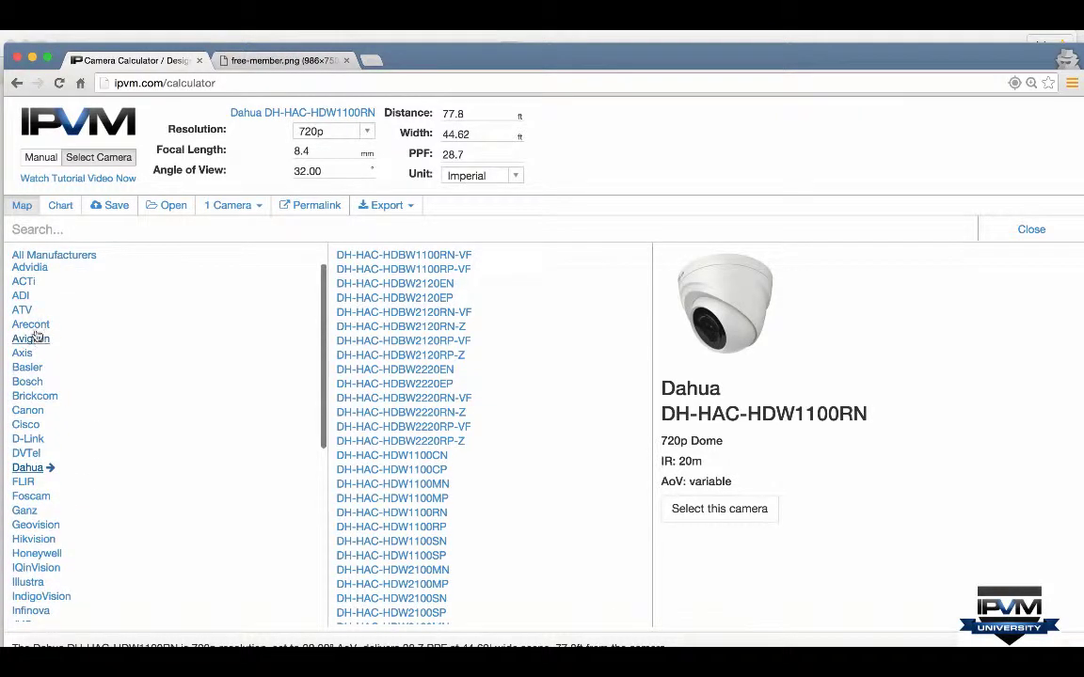
{"action": "left_click", "coordinate": [24, 356]}
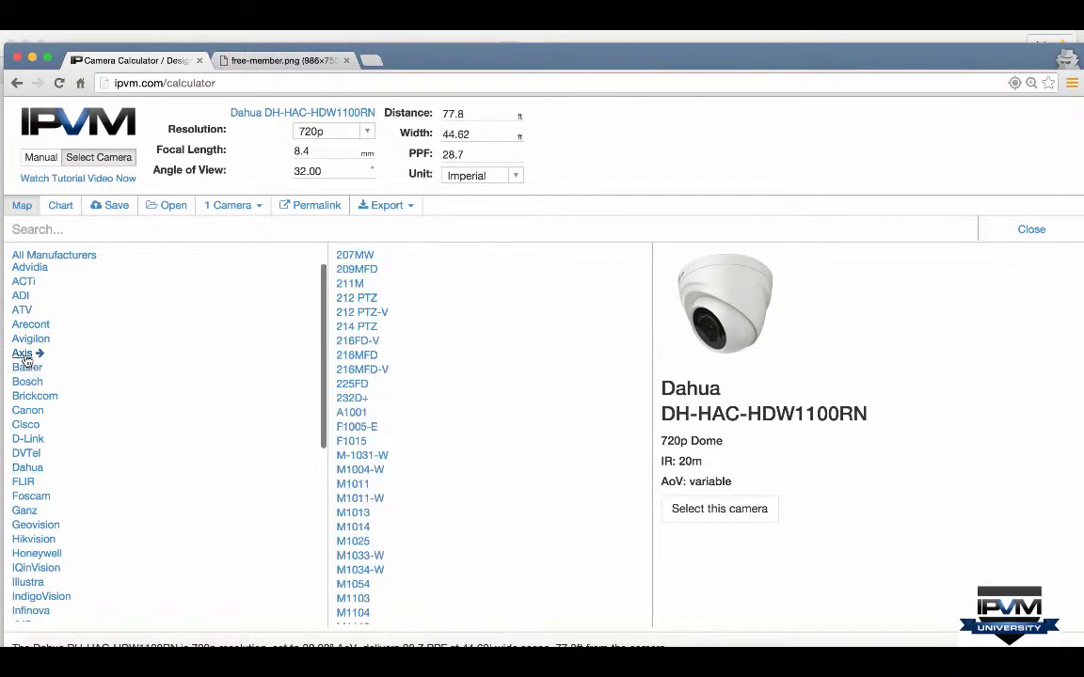
{"action": "scroll", "coordinate": [364, 555], "scroll_direction": "down", "scroll_amount": 10}
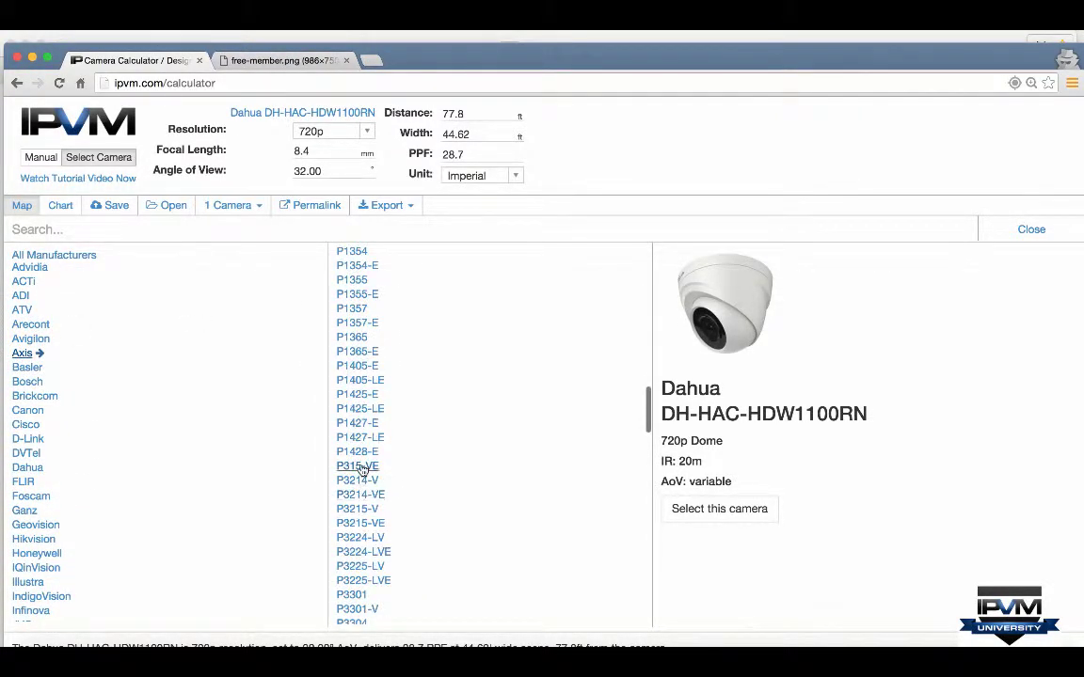
{"action": "left_click", "coordinate": [357, 453]}
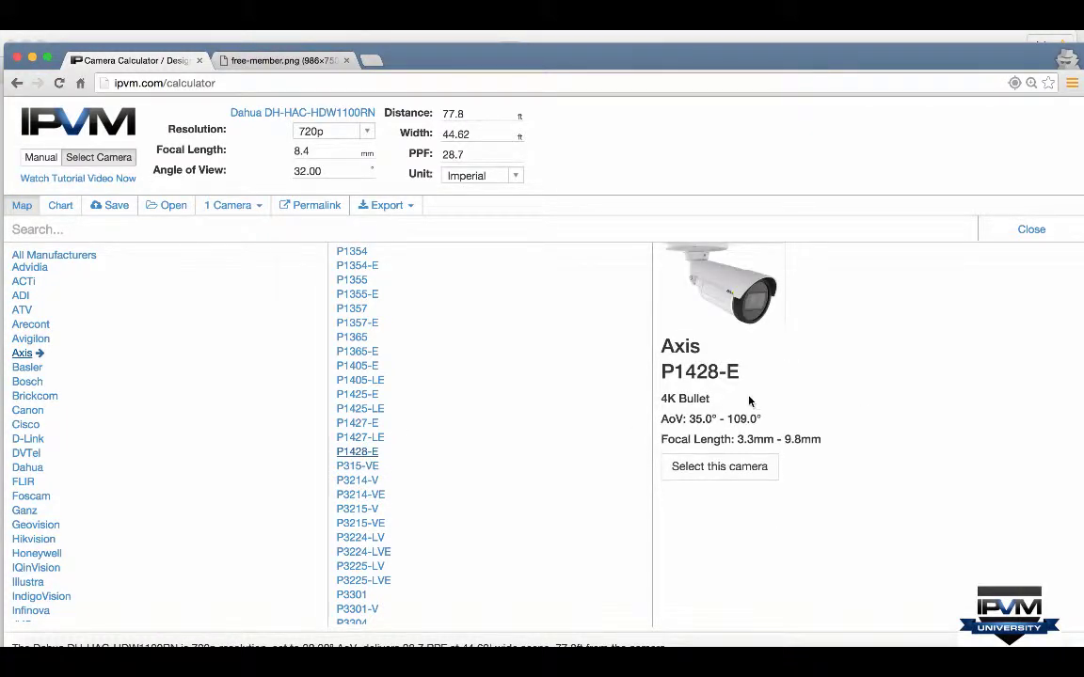
{"action": "left_click", "coordinate": [723, 465]}
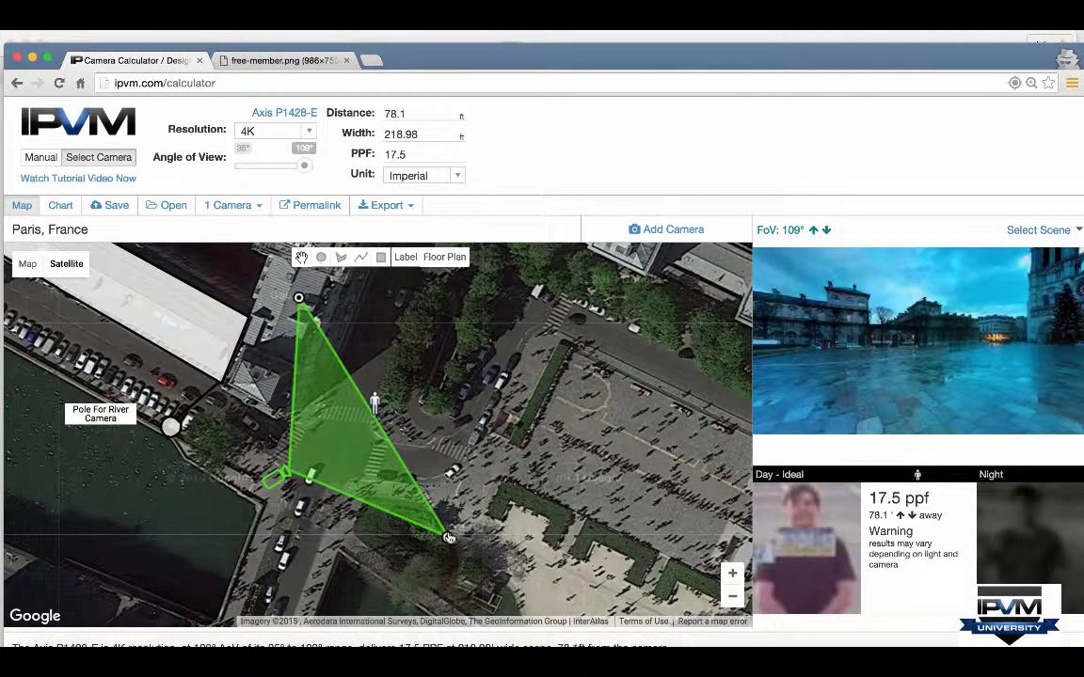
Step: Narrow the Axis camera to 46° for 57.9 PPF, then try adding a second camera (member-only)
{"action": "left_click_drag", "start_coordinate": [304, 166], "coordinate": [253, 165]}
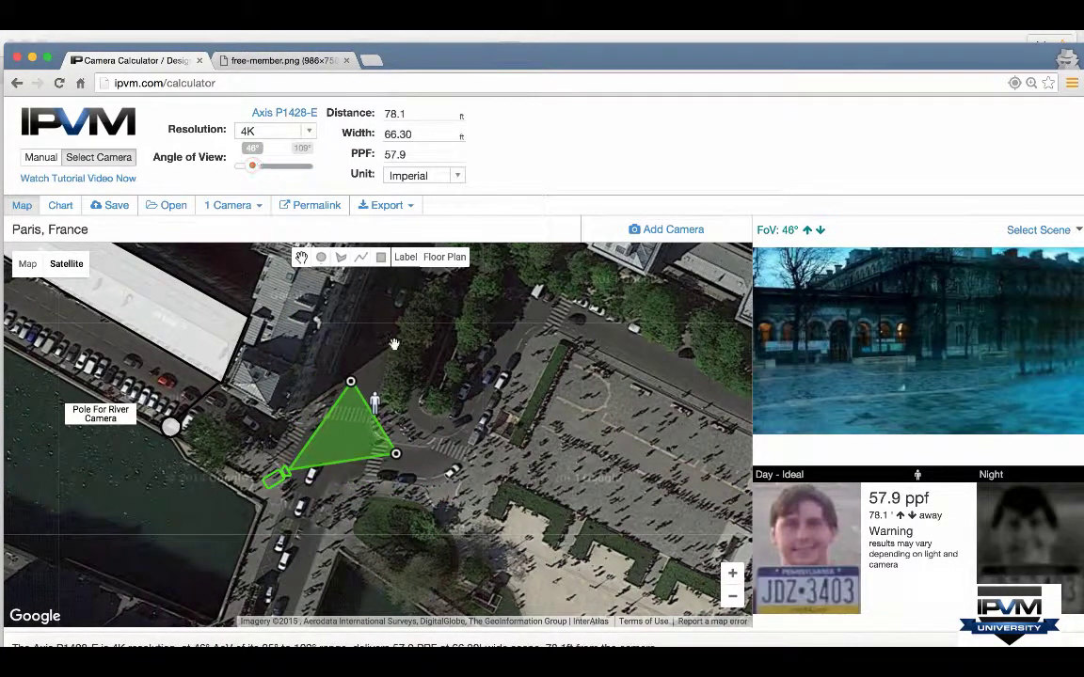
{"action": "right_click", "coordinate": [365, 502]}
{"action": "left_click", "coordinate": [392, 513]}
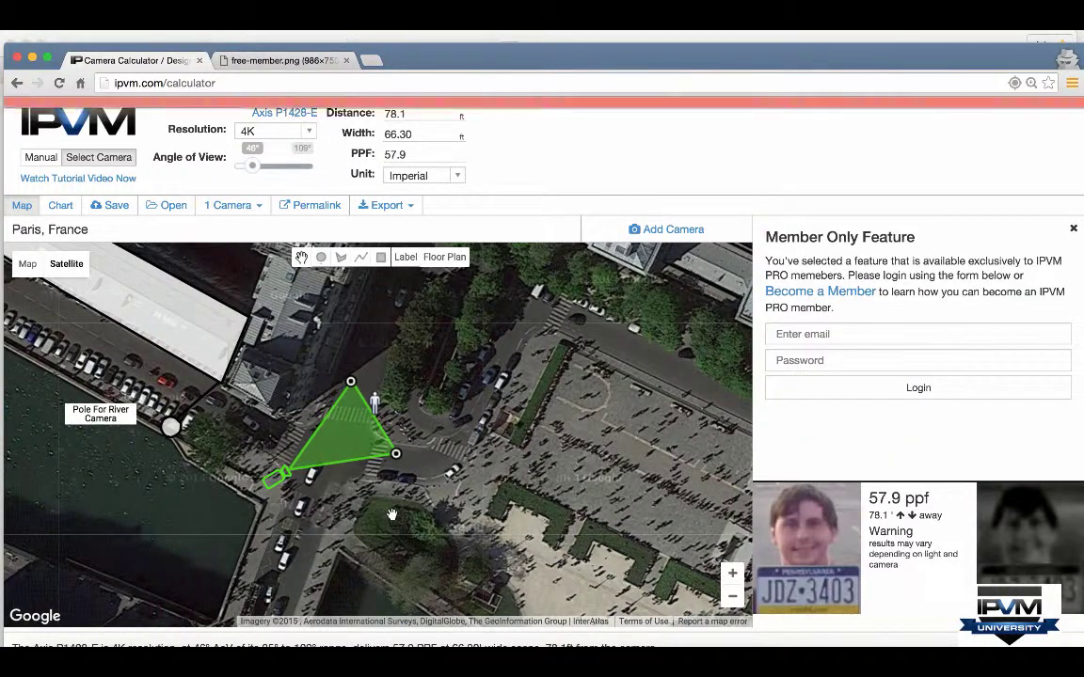
{"action": "left_click", "coordinate": [1073, 229]}
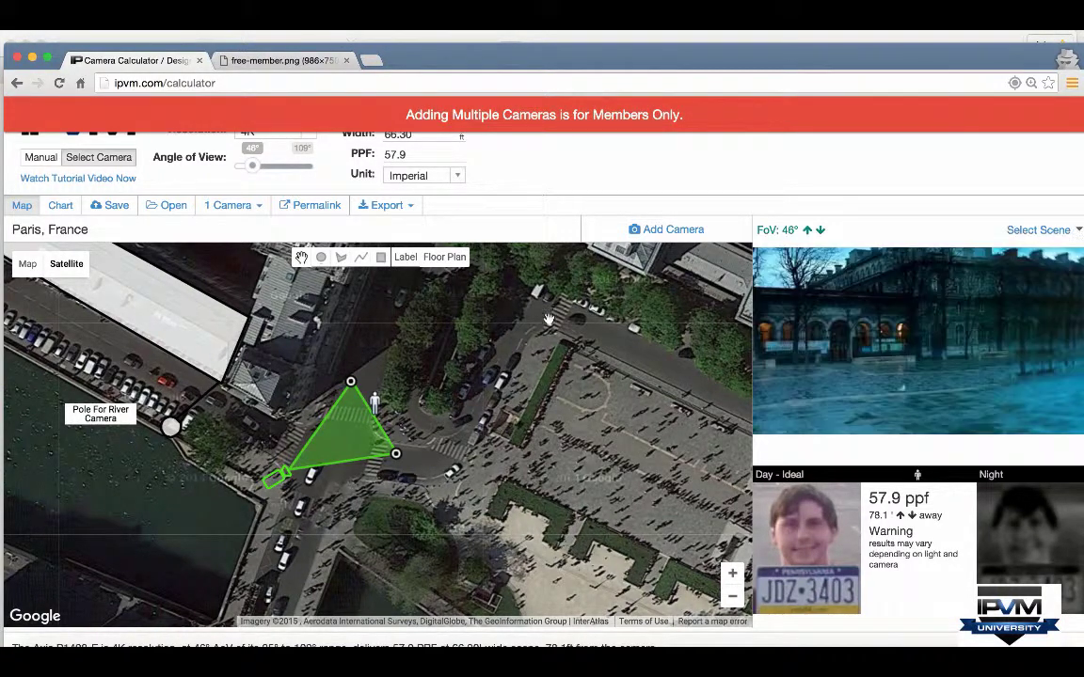
Step: View the Free vs Member chart, then list saved projects from the zoomed-out Googleplex calculation
{"action": "left_click", "coordinate": [279, 60]}
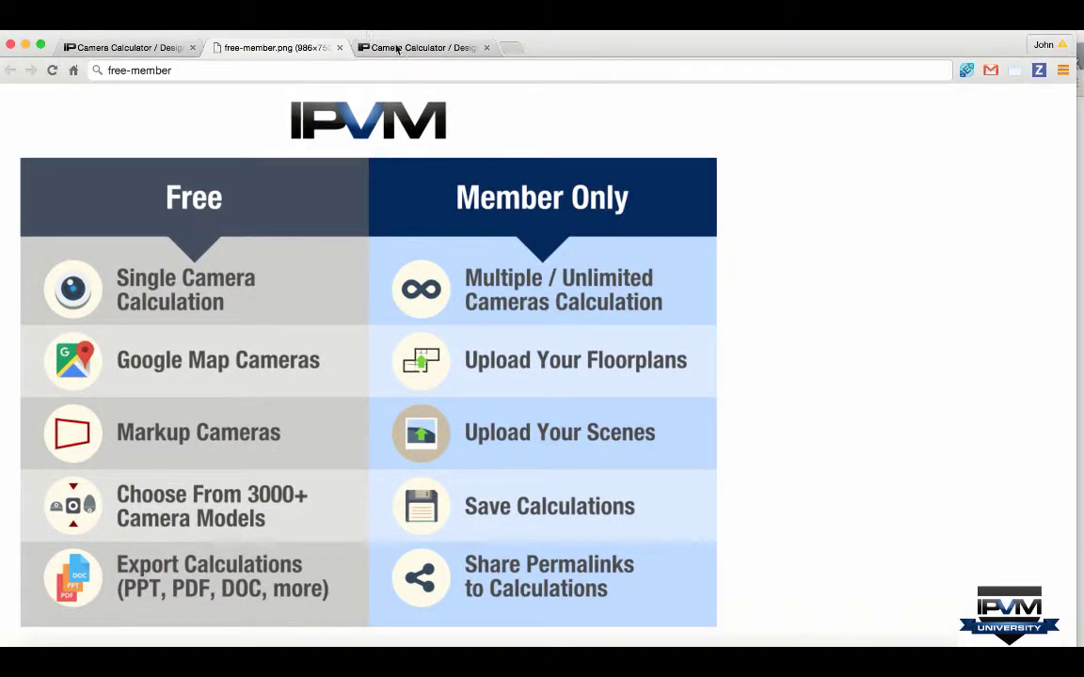
{"action": "left_click", "coordinate": [398, 49]}
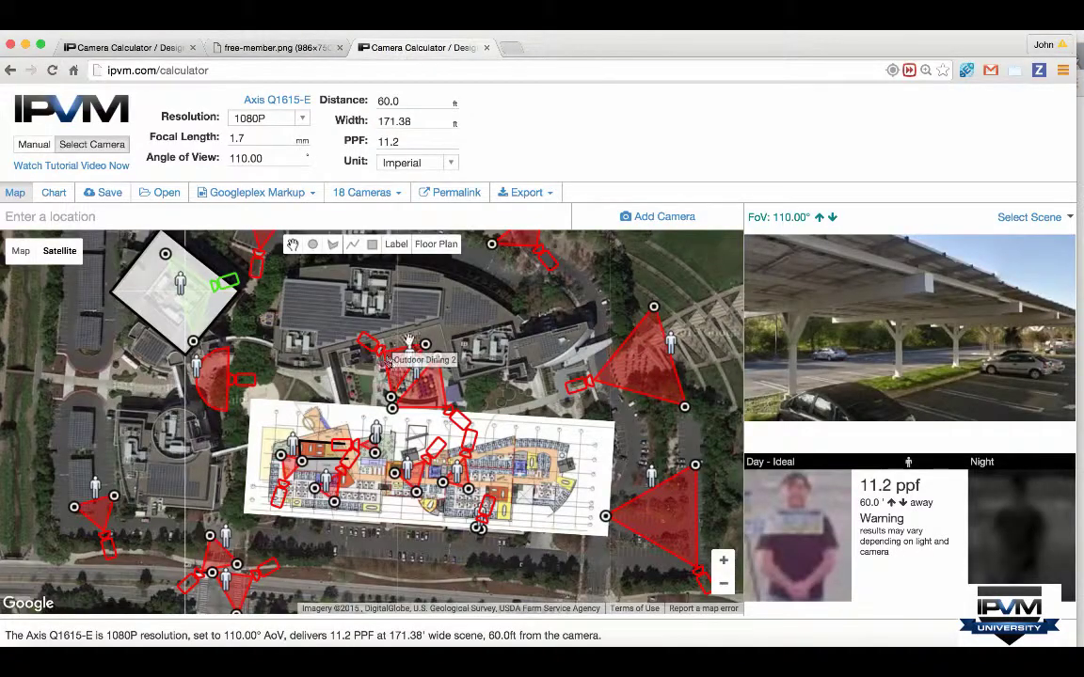
{"action": "left_click", "coordinate": [724, 584]}
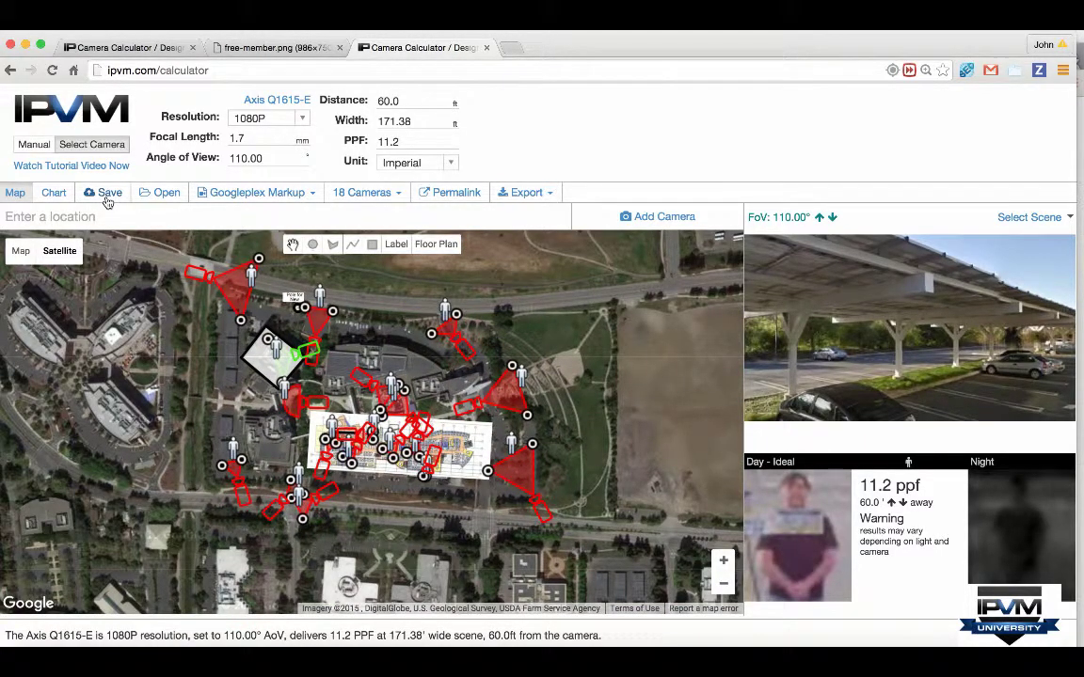
{"action": "left_click", "coordinate": [165, 196]}
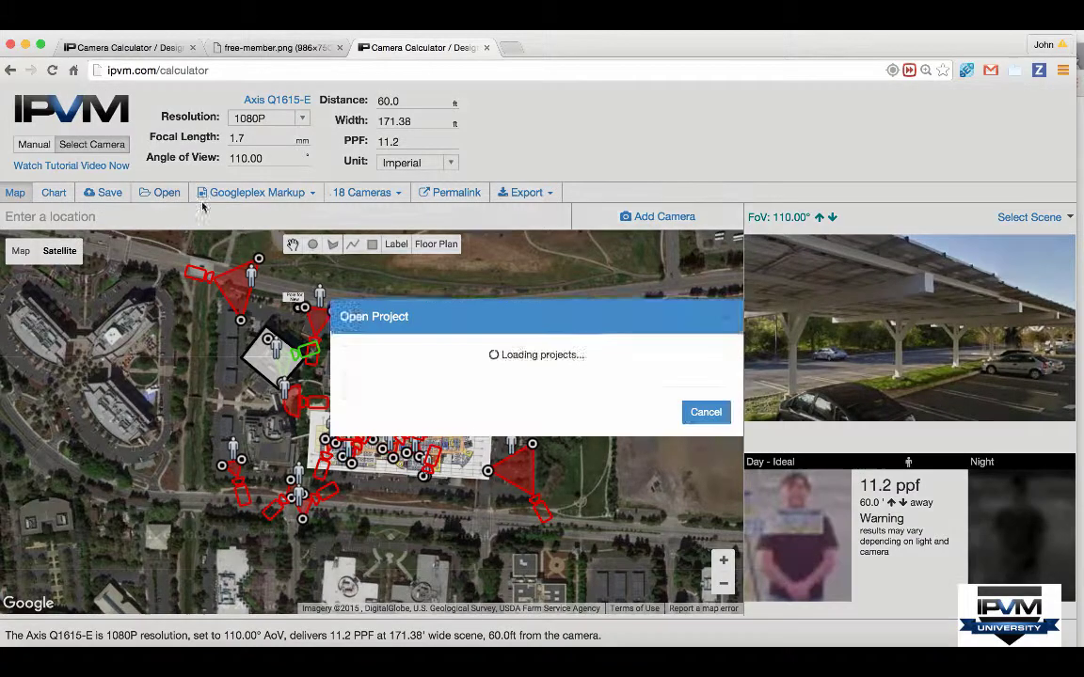
{"action": "scroll", "coordinate": [471, 383], "scroll_direction": "down", "scroll_amount": 3}
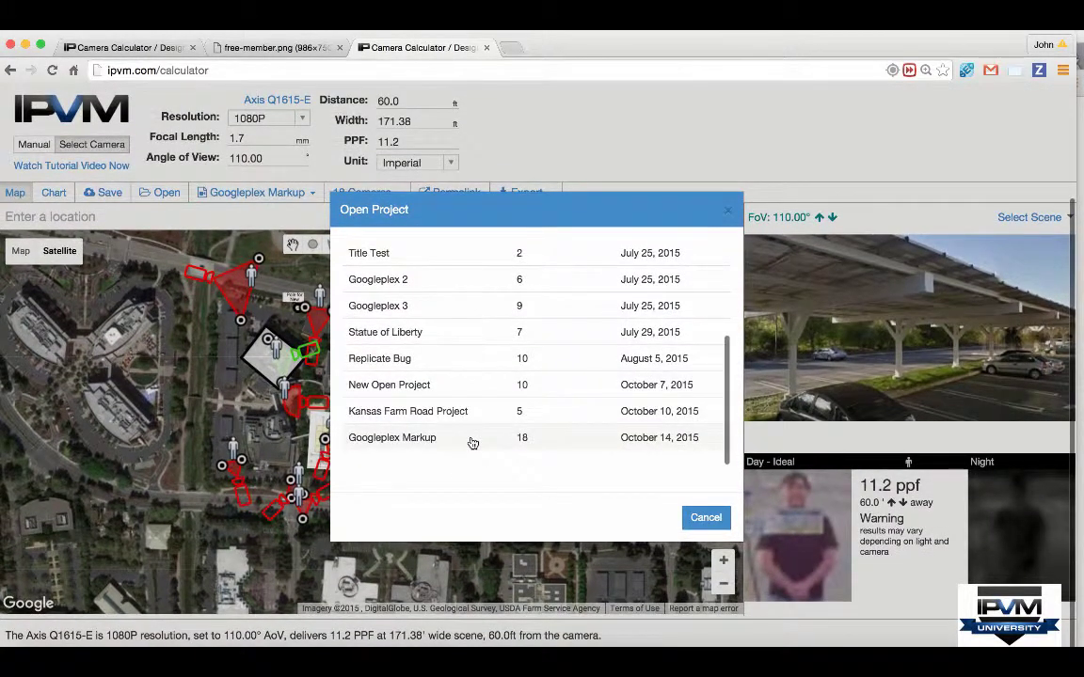
Step: Open the saved 7-camera Statue of Liberty project and zoom the map in and back out
{"action": "left_click", "coordinate": [468, 334]}
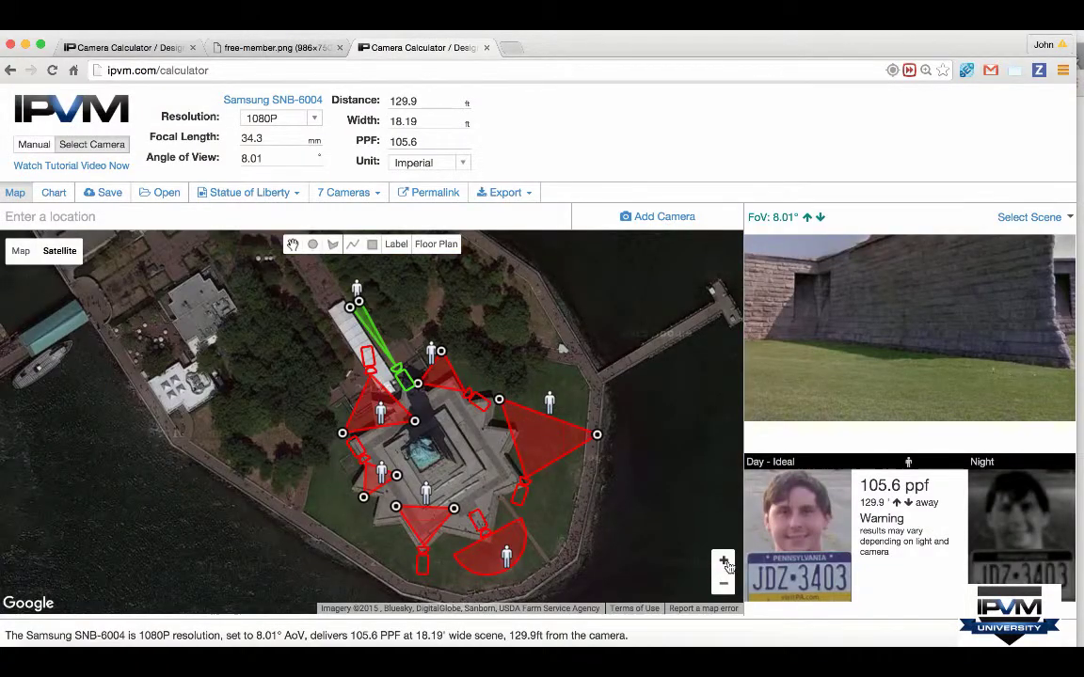
{"action": "left_click", "coordinate": [723, 561]}
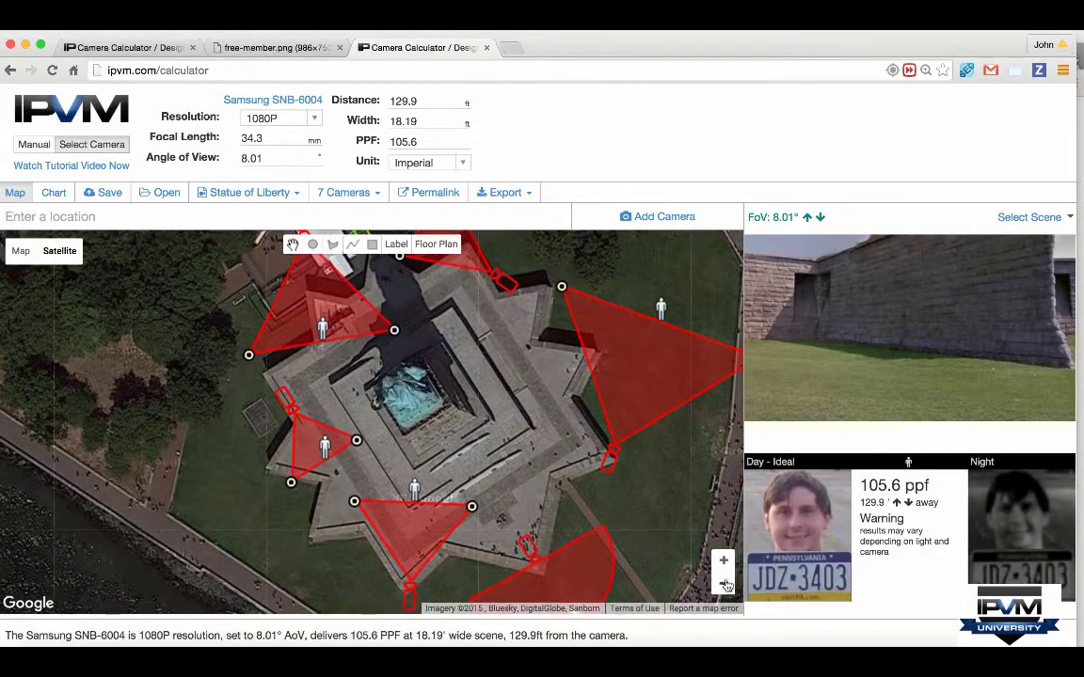
{"action": "left_click", "coordinate": [725, 585]}
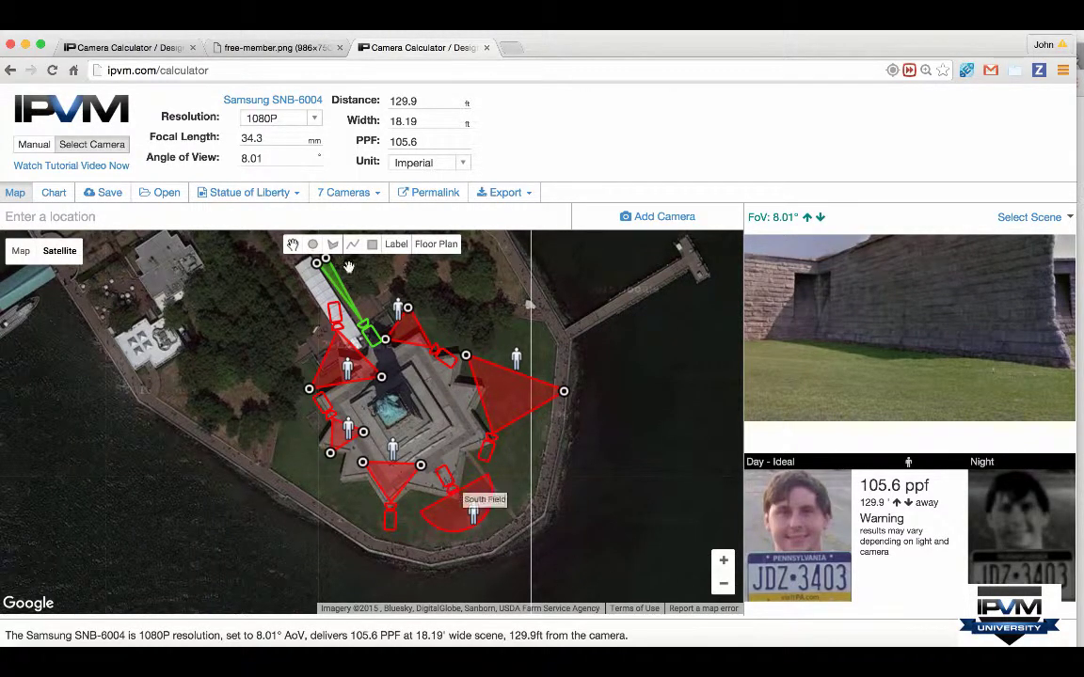
Step: View the Free vs Member Only chart, return to the Statue calculation and open the Export list
{"action": "left_click", "coordinate": [301, 48]}
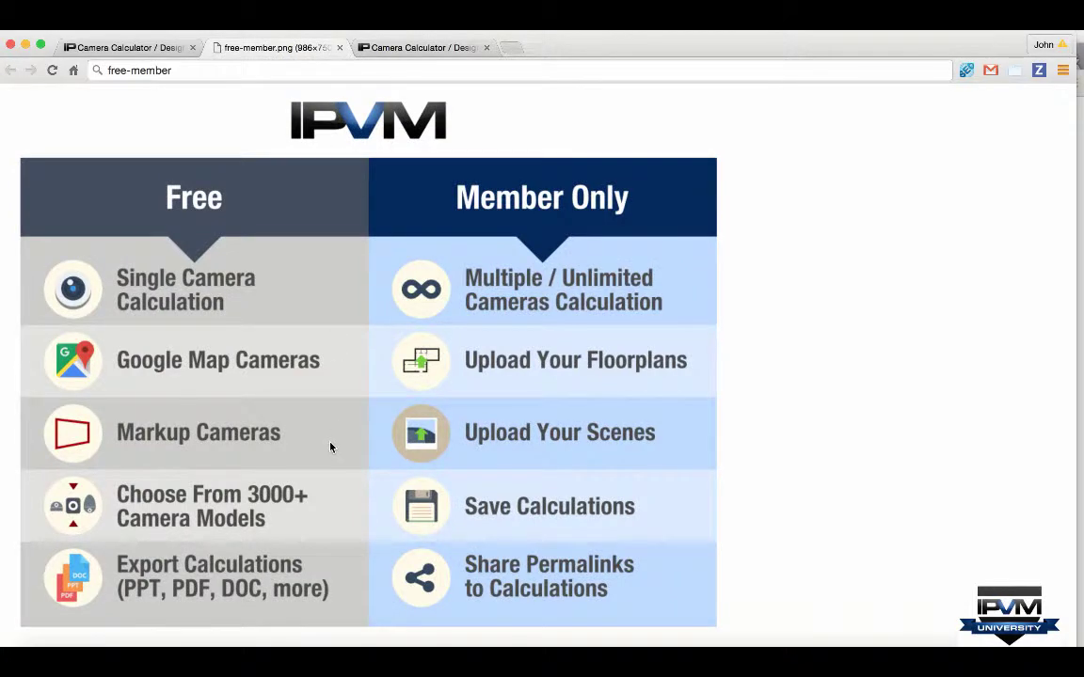
{"action": "left_click", "coordinate": [384, 49]}
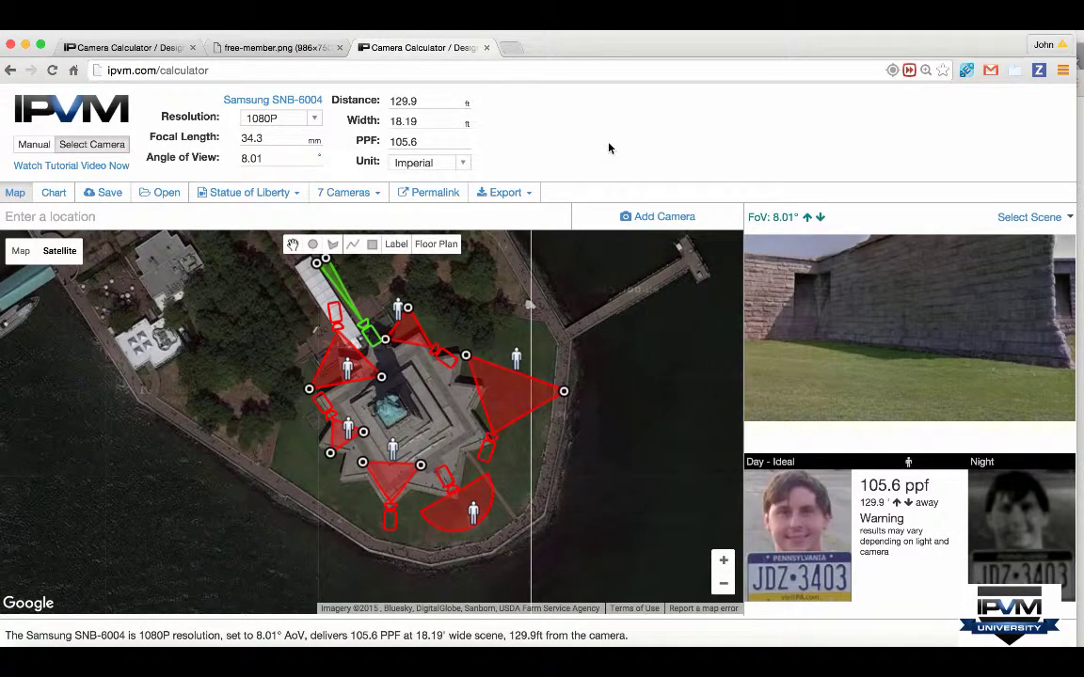
{"action": "left_click", "coordinate": [513, 194]}
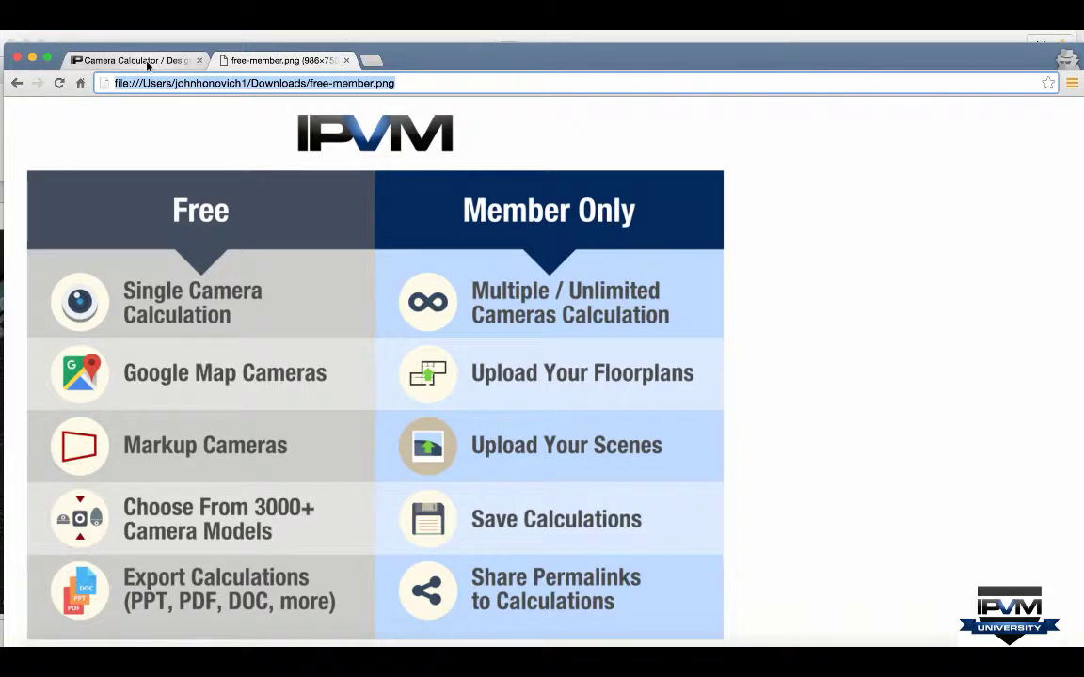
Step: Export the Paris Axis P1428-E camera calculation as a PowerPoint .pptx file
{"action": "left_click", "coordinate": [132, 59]}
{"action": "left_click", "coordinate": [407, 206]}
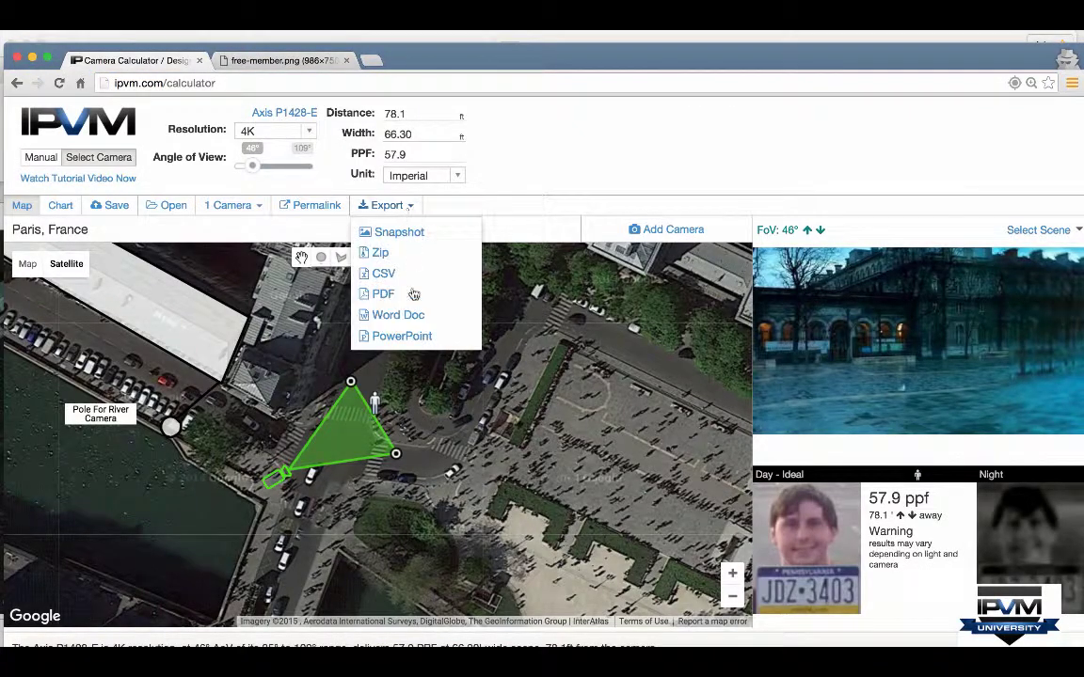
{"action": "left_click", "coordinate": [417, 337]}
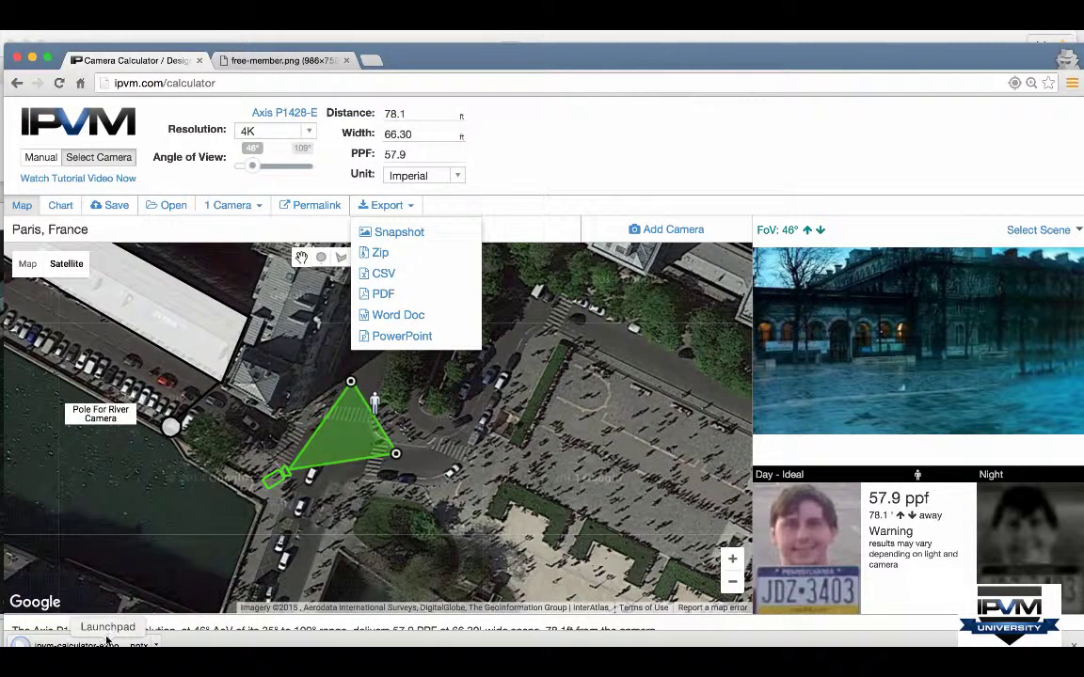
Step: Open the downloaded .pptx in Keynote, dismiss the font warnings and go to the third slide
{"action": "left_click", "coordinate": [94, 643]}
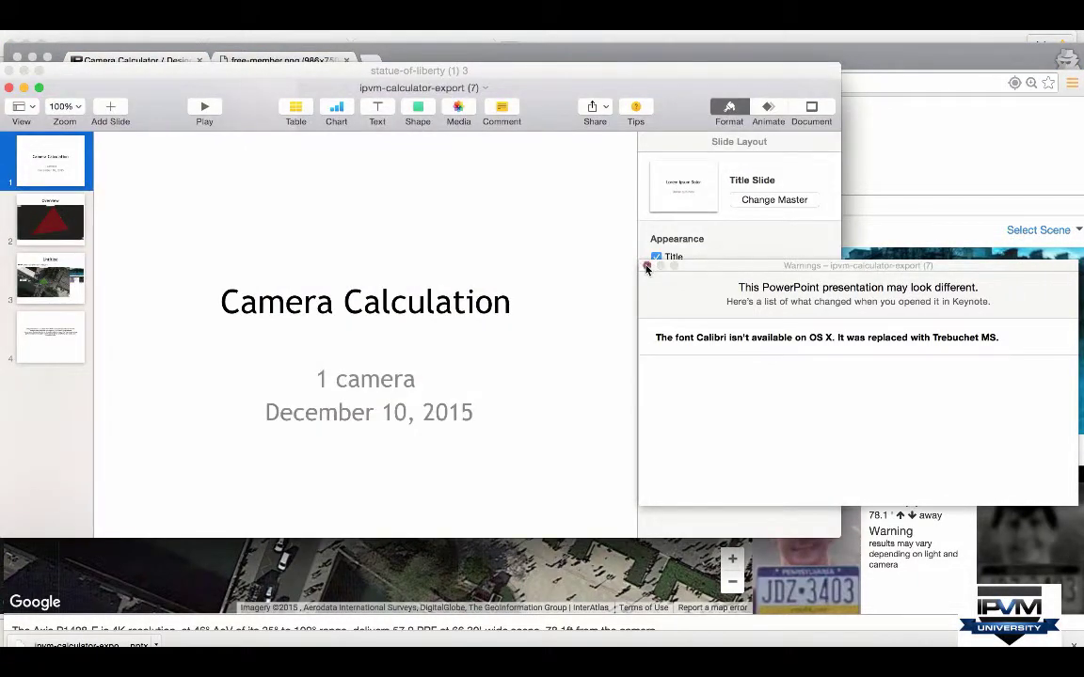
{"action": "left_click", "coordinate": [646, 268]}
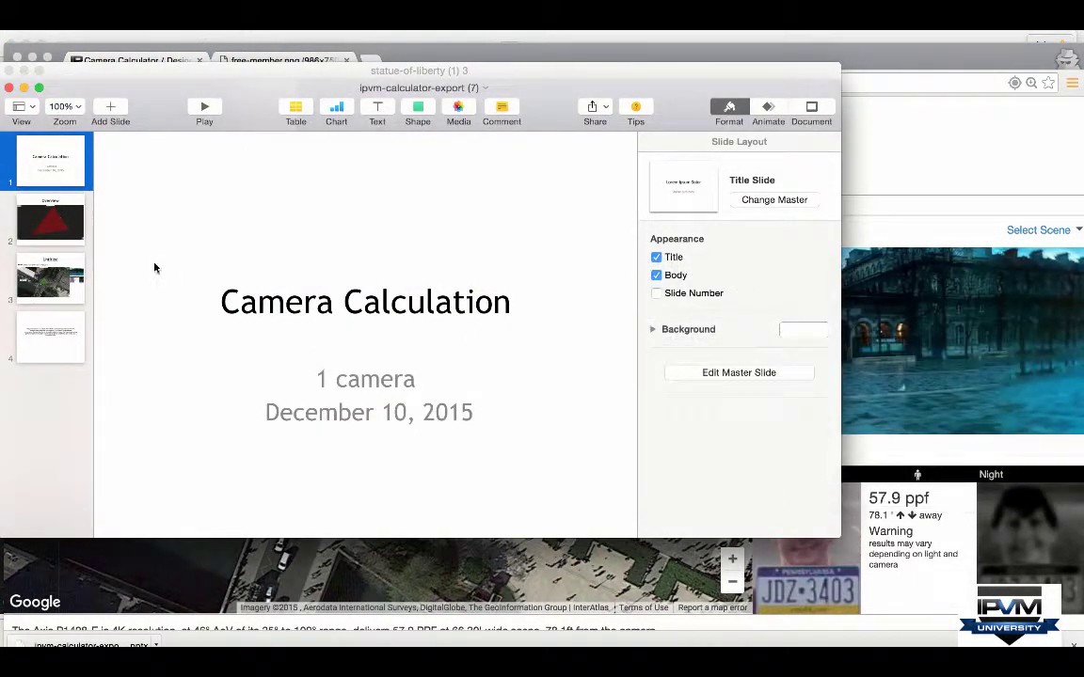
{"action": "left_click", "coordinate": [56, 224]}
{"action": "key", "text": "Down"}
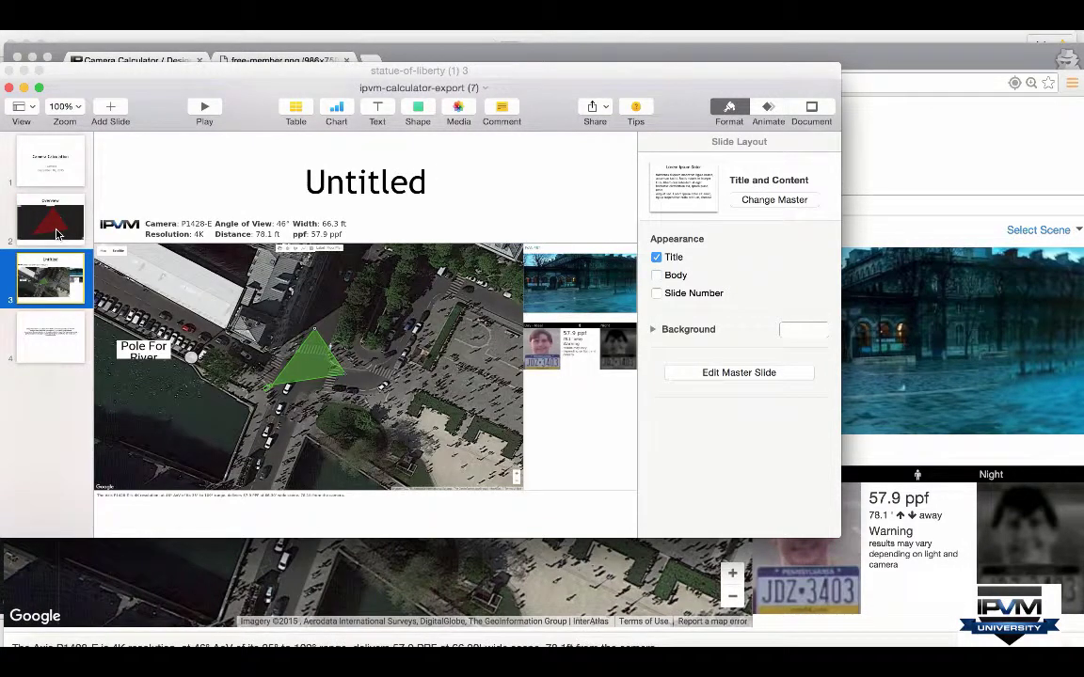
Step: Replace the slide title Untitled with 'Paris Street Camera', then return to the browser
{"action": "left_click", "coordinate": [355, 184]}
{"action": "double_click", "coordinate": [356, 184]}
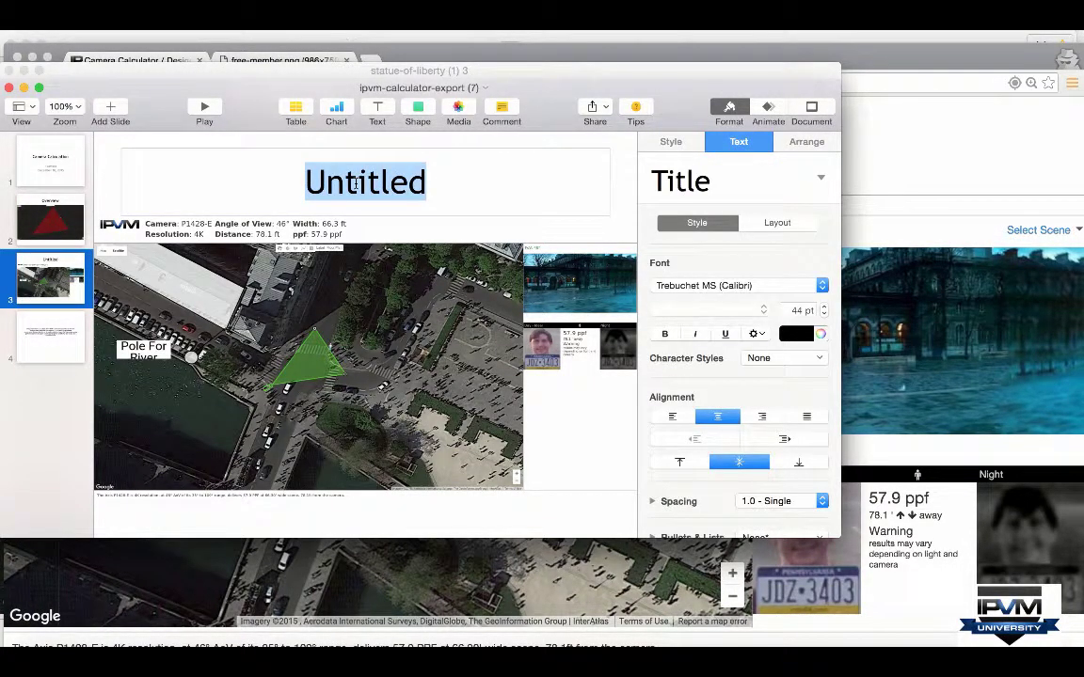
{"action": "type", "text": "Paris Ste"}
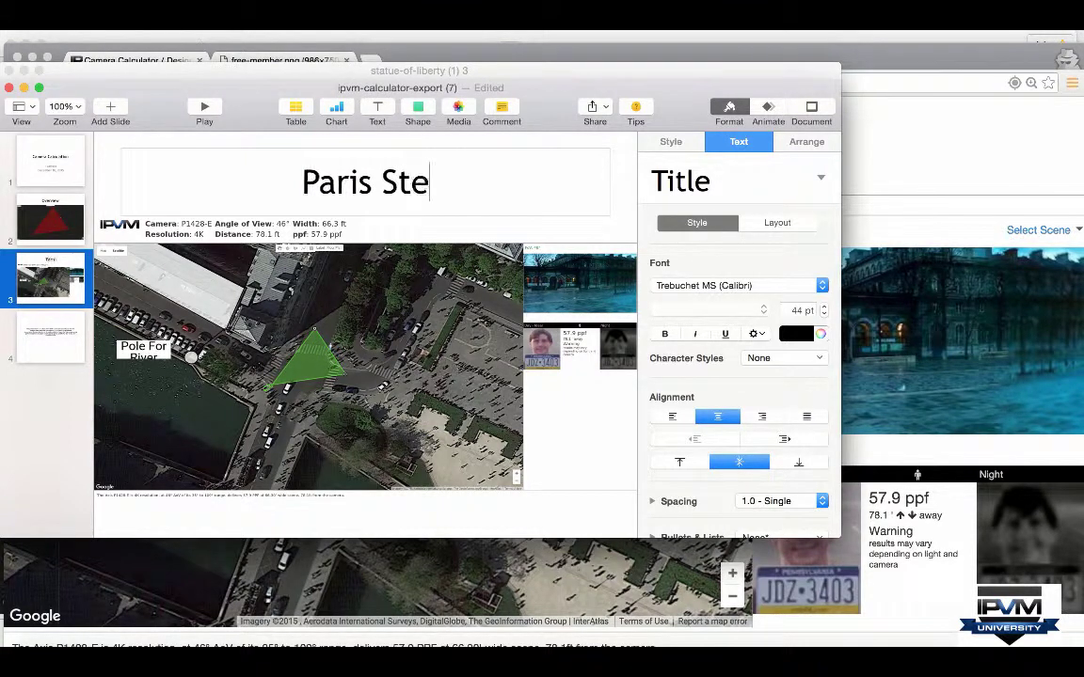
{"action": "key", "text": "BackSpace"}
{"action": "type", "text": "reet Cmaera"}
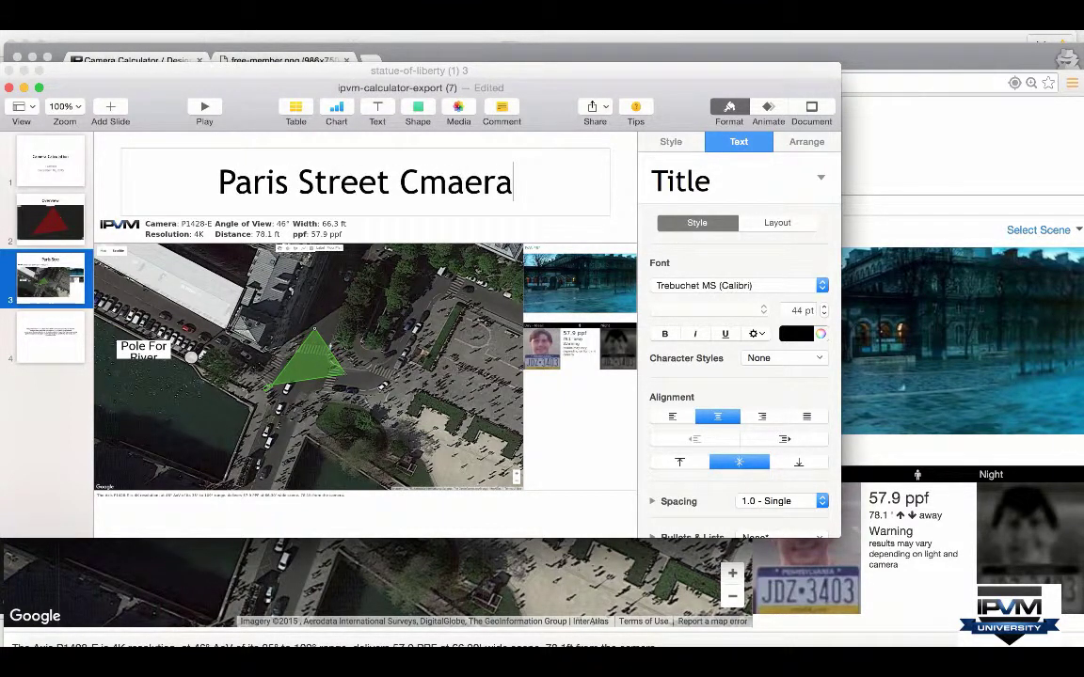
{"action": "key", "text": "BackSpace"}
{"action": "key", "text": "BackSpace"}
{"action": "key", "text": "BackSpace"}
{"action": "key", "text": "BackSpace"}
{"action": "key", "text": "BackSpace"}
{"action": "key", "text": "BackSpace"}
{"action": "type", "text": "Camera"}
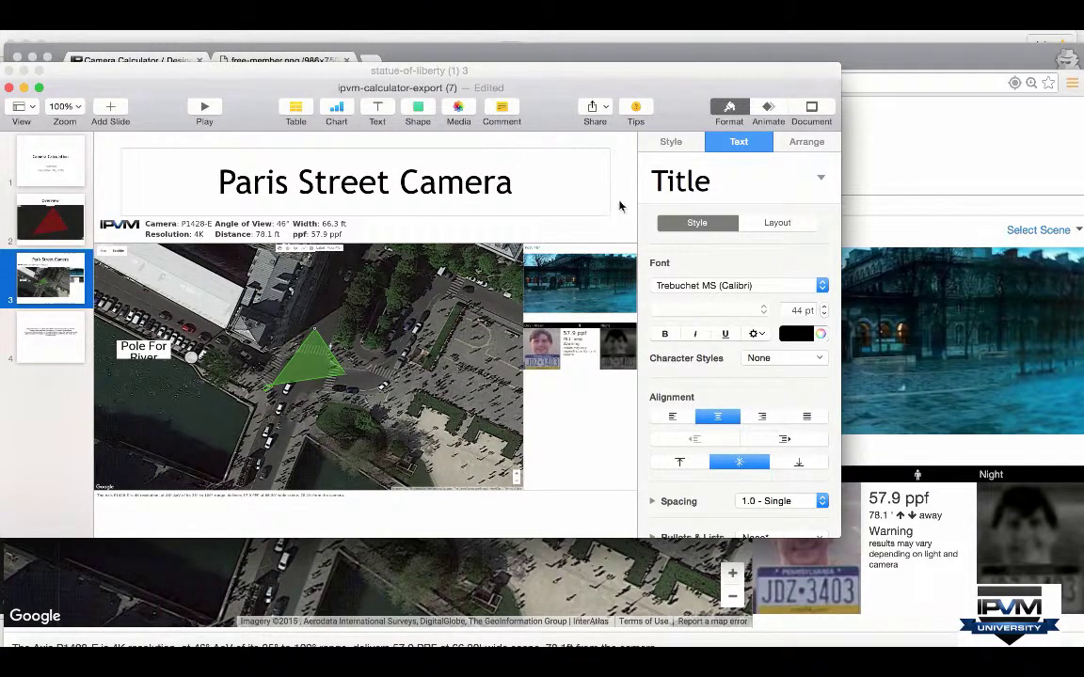
{"action": "left_click", "coordinate": [624, 209]}
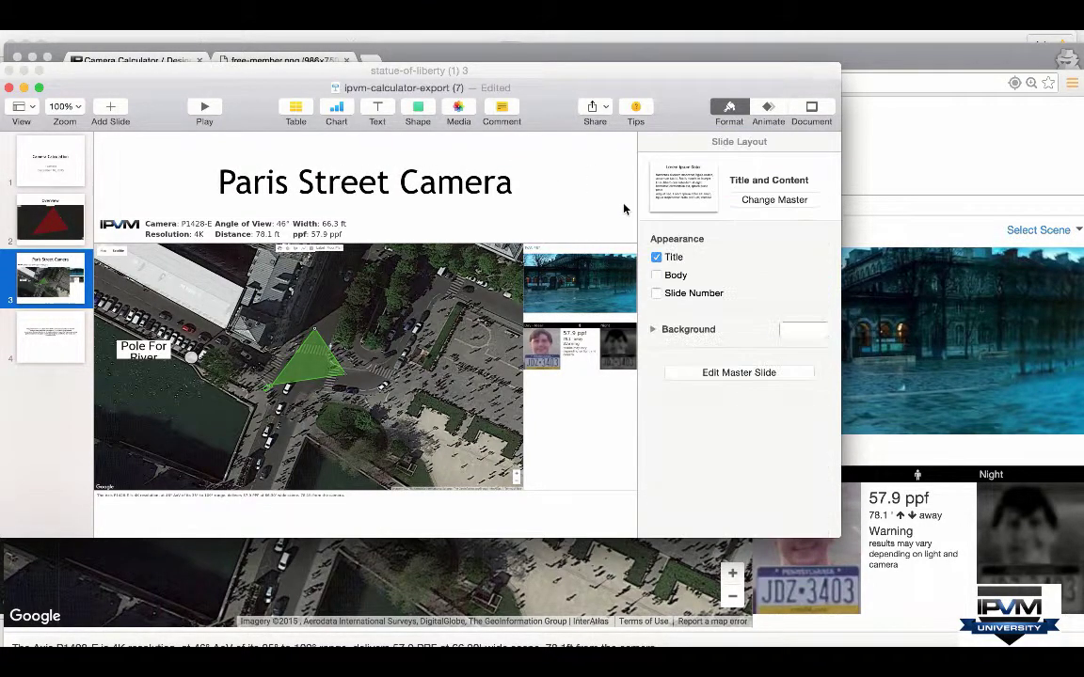
{"action": "left_click", "coordinate": [922, 151]}
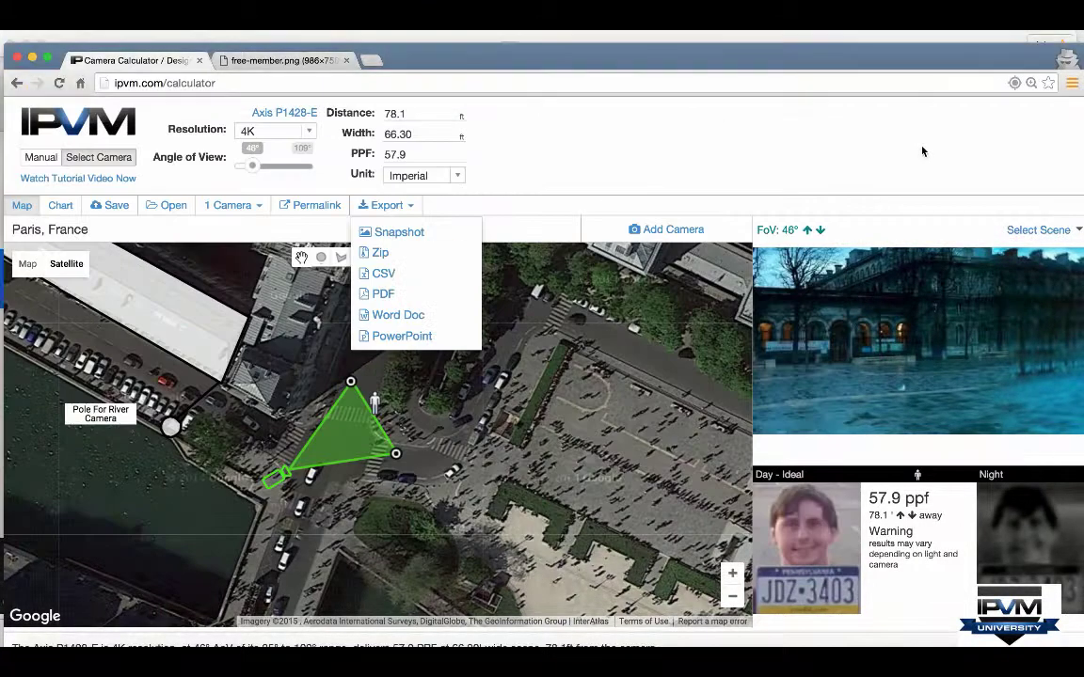
Step: View the Free vs Member chart, then bring back the Statue of Liberty calculation with the Export list closed
{"action": "left_click", "coordinate": [283, 60]}
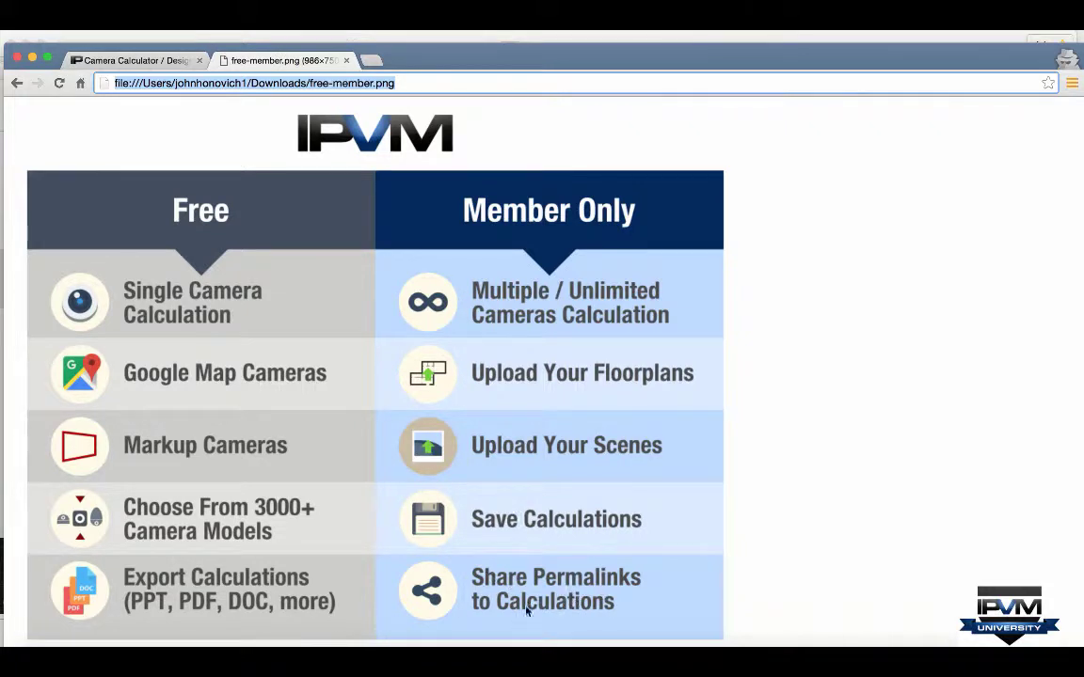
{"action": "left_click", "coordinate": [410, 38]}
{"action": "left_click", "coordinate": [597, 138]}
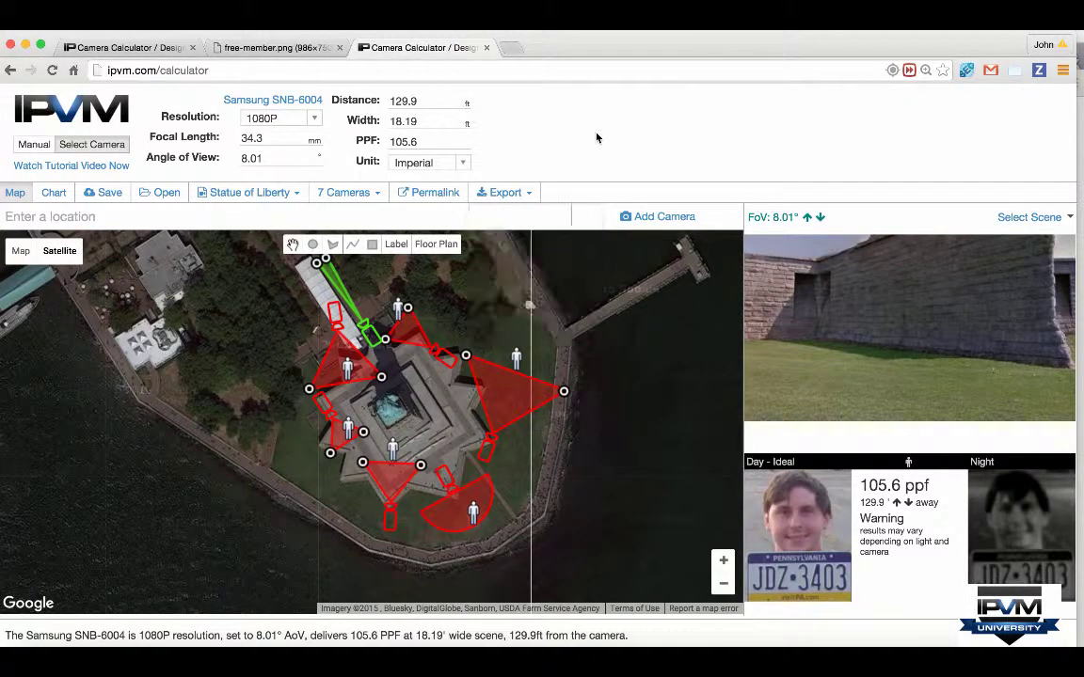
Step: Copy the project's shareable permalink and open a new incognito tab
{"action": "left_click", "coordinate": [425, 195]}
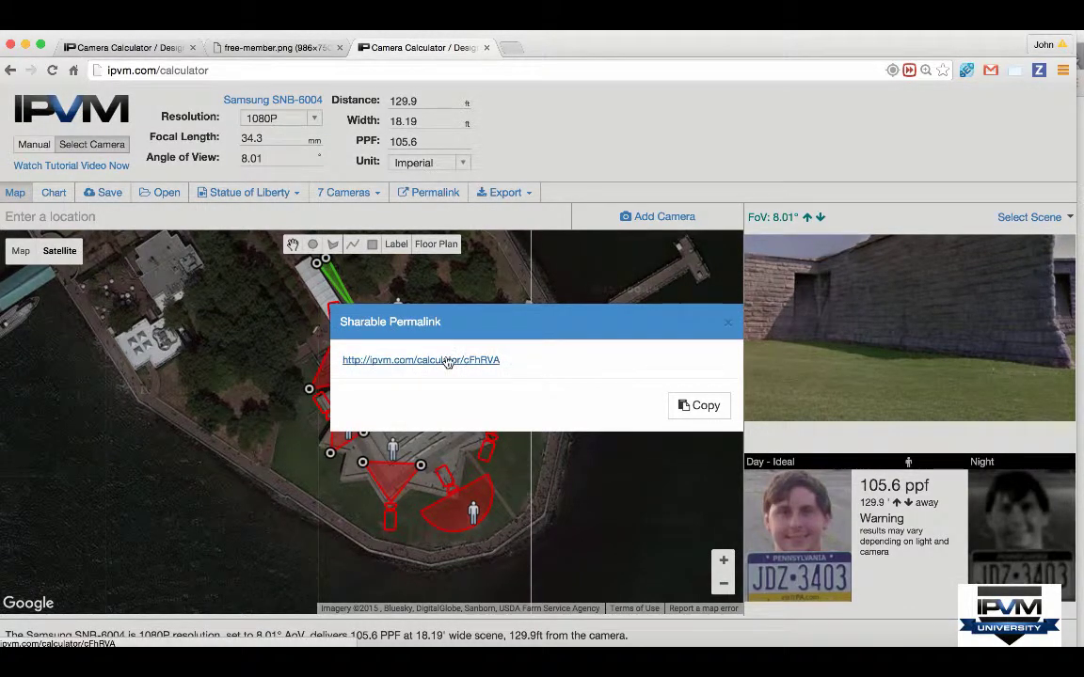
{"action": "left_click", "coordinate": [711, 406]}
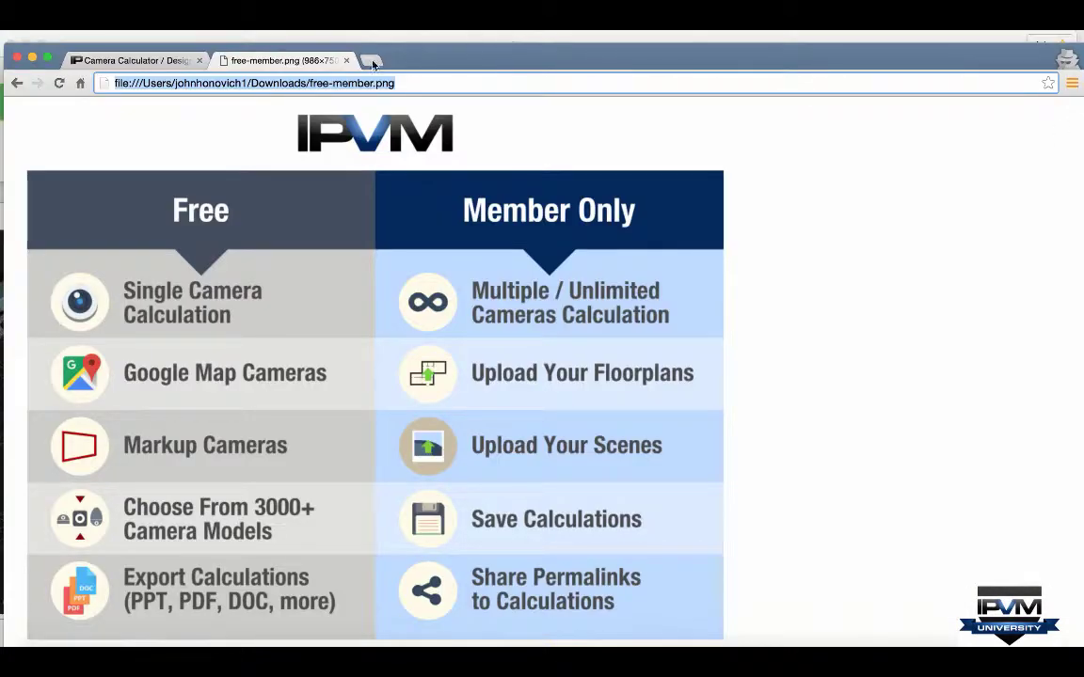
{"action": "left_click", "coordinate": [368, 61]}
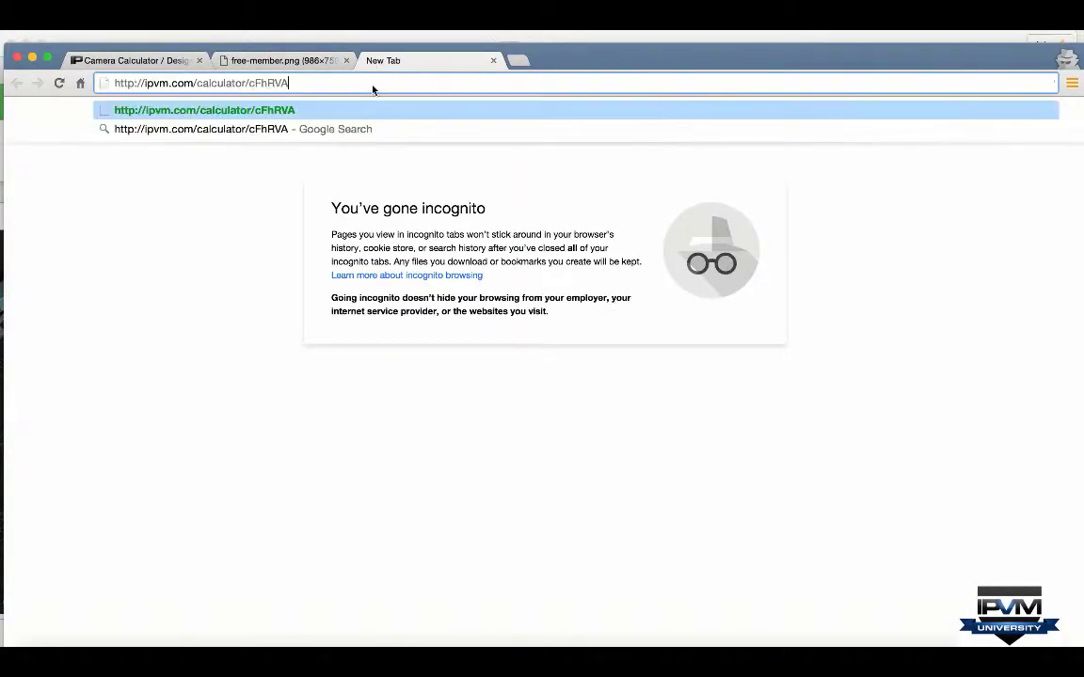
Step: Load the pasted permalink to open the 7-camera Statue of Liberty design, then view the Free vs Member chart
{"action": "key", "text": "Return"}
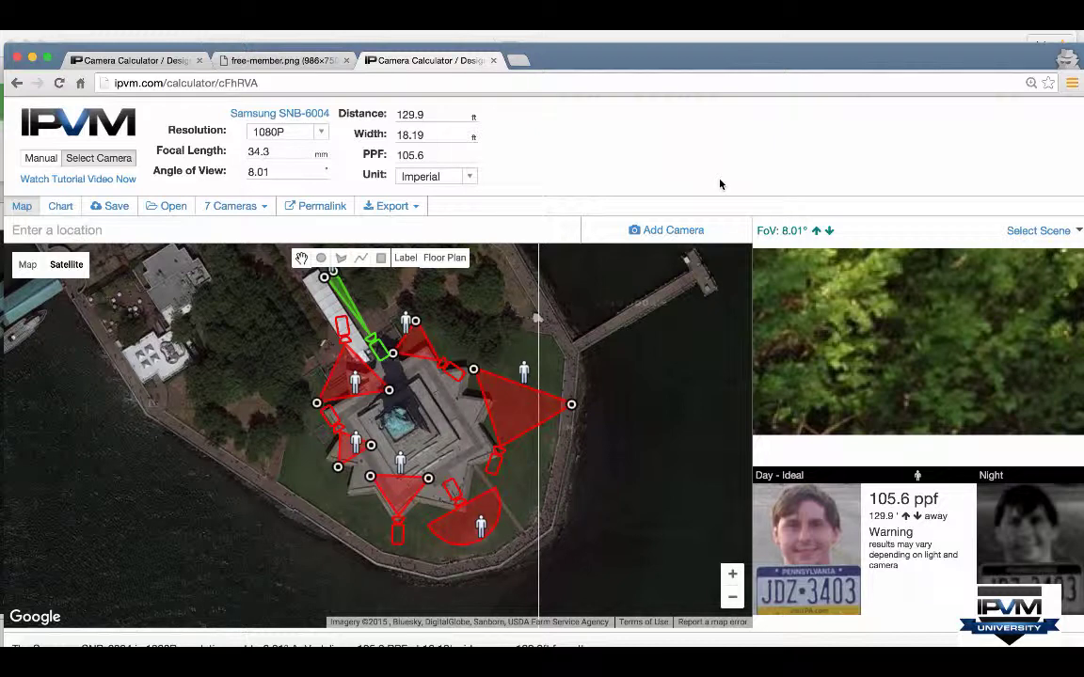
{"action": "left_click", "coordinate": [299, 62]}
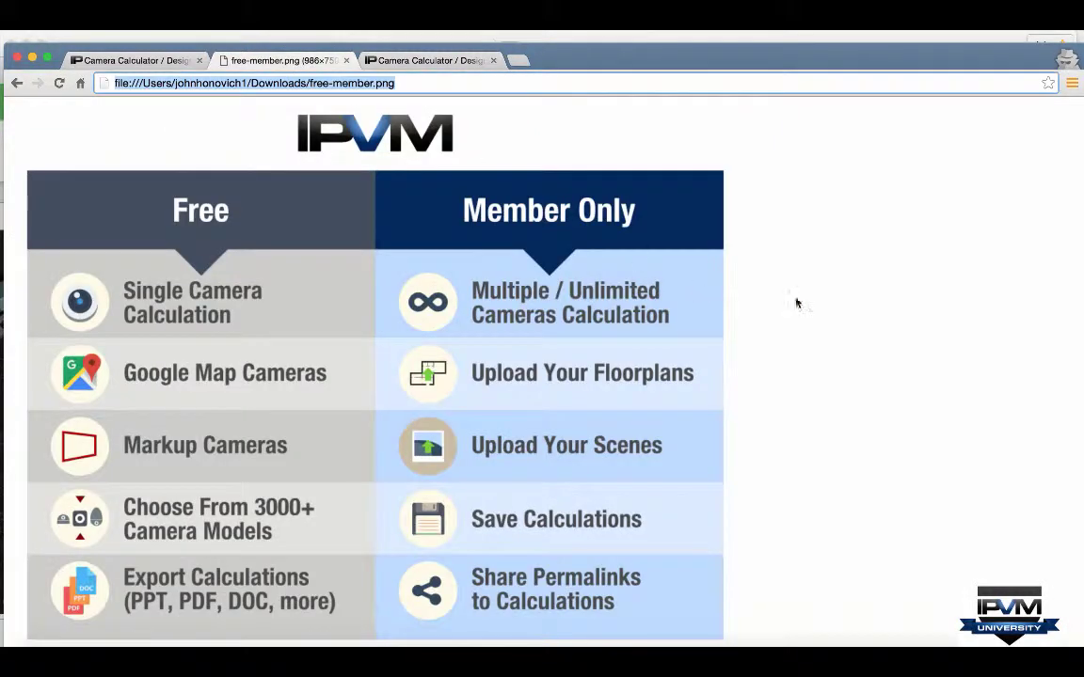